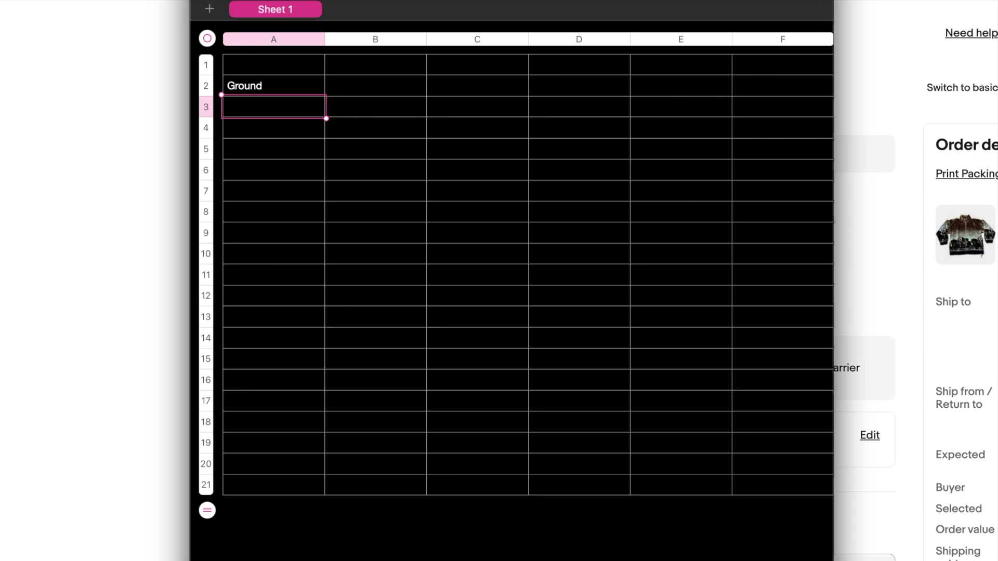
Enter the weight tiers "under 3 oz" and "under 8 oz" below the Ground heading in cells A3 and A4.
{"action": "type", "text": "3 O"}
{"action": "key", "text": "BackSpace"}
{"action": "type", "text": "ozan"}
{"action": "key", "text": "BackSpace"}
{"action": "key", "text": "BackSpace"}
{"action": "key", "text": "BackSpace"}
{"action": "key", "text": "BackSpace"}
{"action": "key", "text": "BackSpace"}
{"action": "key", "text": "BackSpace"}
{"action": "key", "text": "BackSpace"}
{"action": "type", "text": "under 3 oz"}
{"action": "key", "text": "Return"}
{"action": "type", "text": "under 8 oz"}
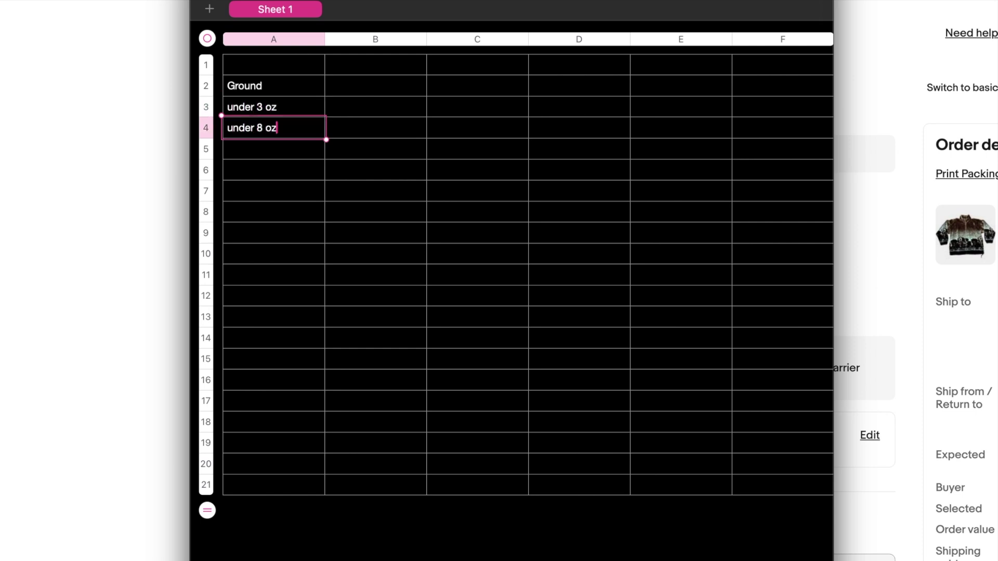
Add the weight tiers "under 12 oz" and "under 16 oz" in cells A5 and A6.
{"action": "key", "text": "Return"}
{"action": "type", "text": "Un"}
{"action": "key", "text": "BackSpace"}
{"action": "key", "text": "BackSpace"}
{"action": "type", "text": "under 12"}
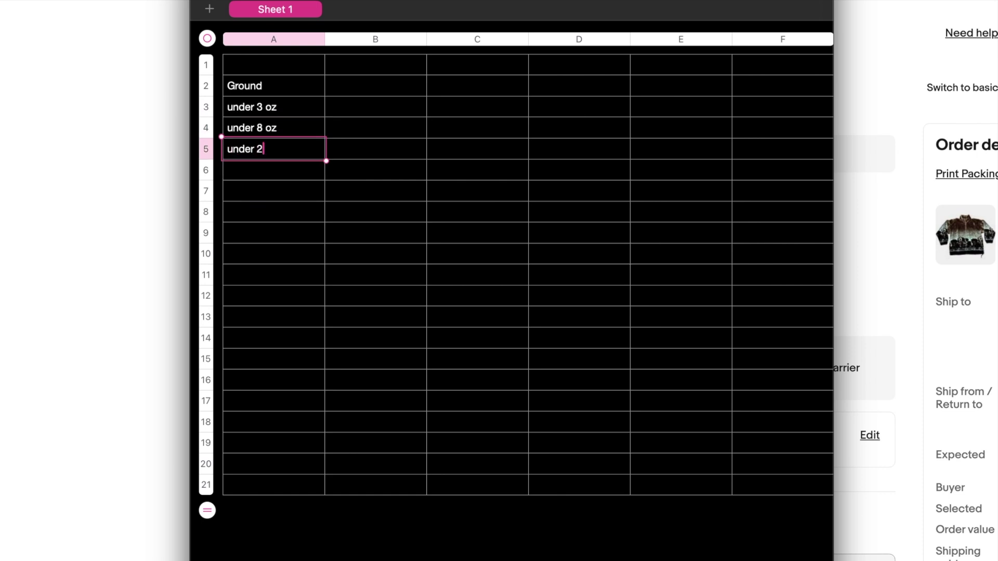
{"action": "type", "text": " oz"}
{"action": "key", "text": "Return"}
{"action": "type", "text": "unre"}
{"action": "key", "text": "BackSpace"}
{"action": "key", "text": "BackSpace"}
{"action": "type", "text": "d"}
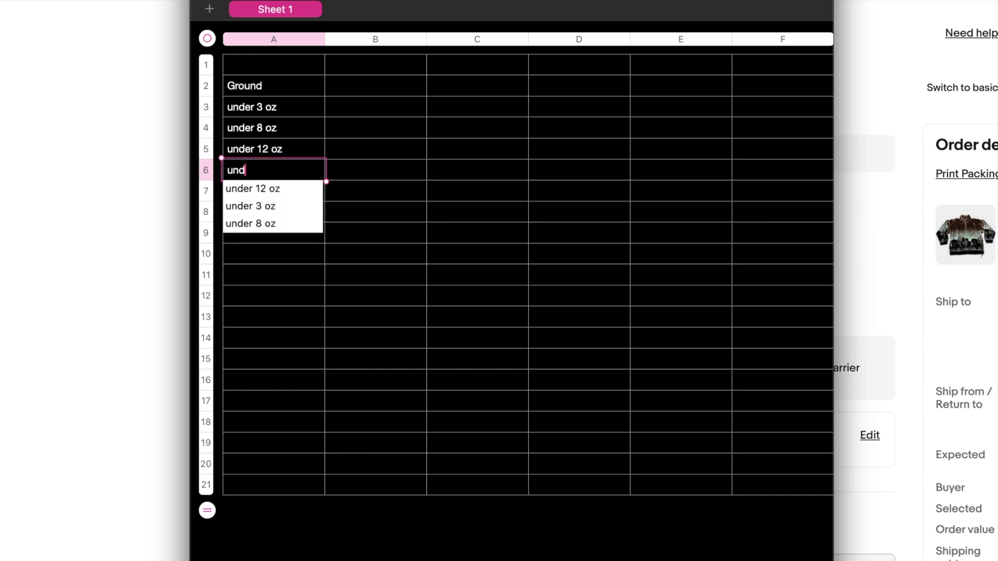
{"action": "type", "text": "er 16 oz"}
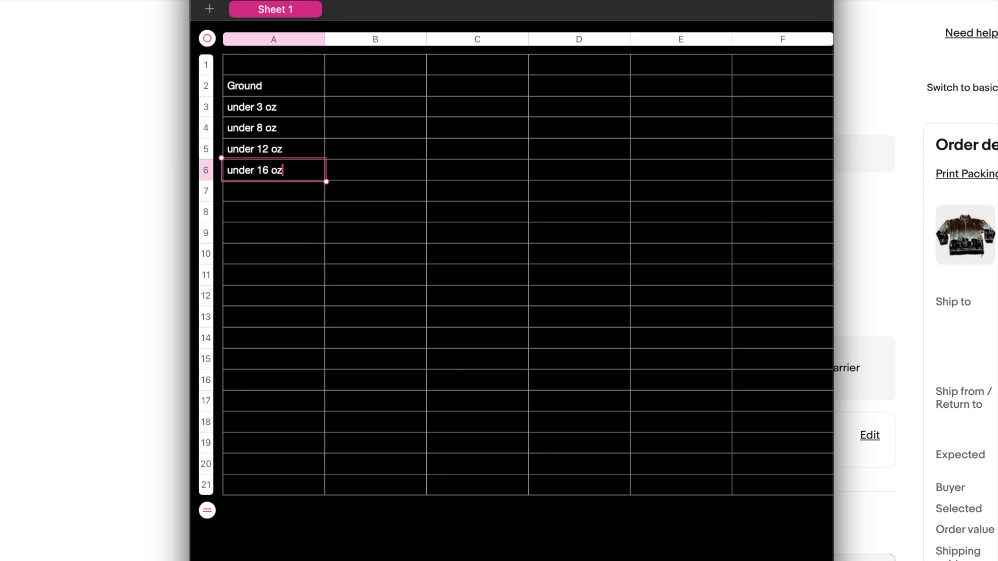
{"action": "key", "text": "Return"}
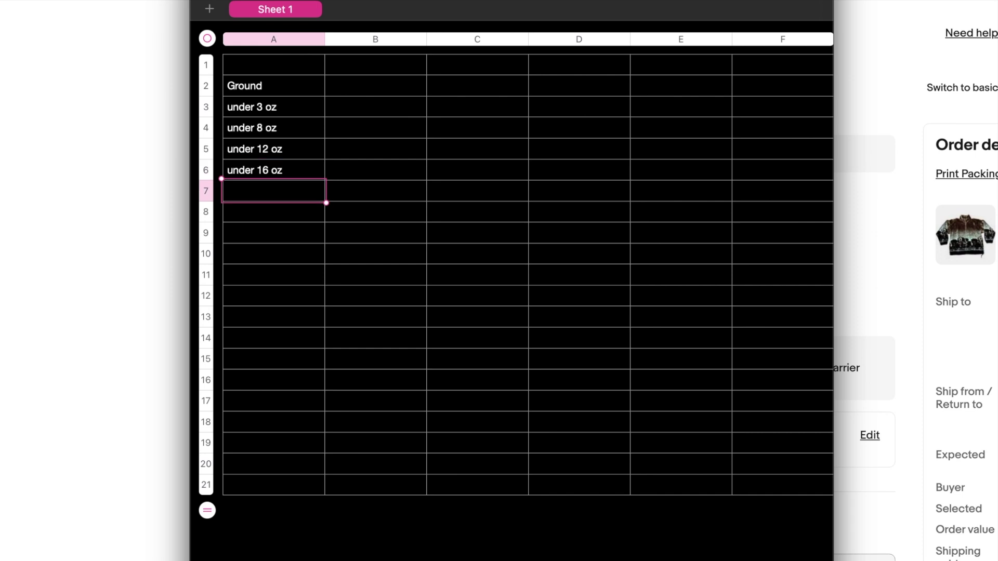
Insert a row above "under 3 oz" and fill it with the column headings Size, Cost and Shipping Price.
{"action": "left_click", "coordinate": [213, 108]}
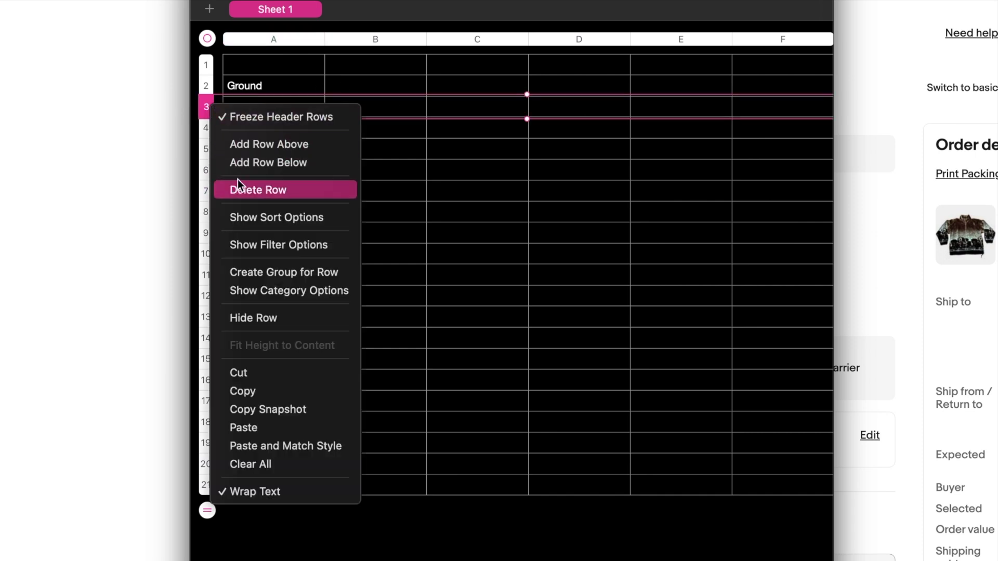
{"action": "left_click", "coordinate": [243, 145]}
{"action": "left_click", "coordinate": [275, 108]}
{"action": "type", "text": "Size"}
{"action": "key", "text": "Tab"}
{"action": "type", "text": "Cost"}
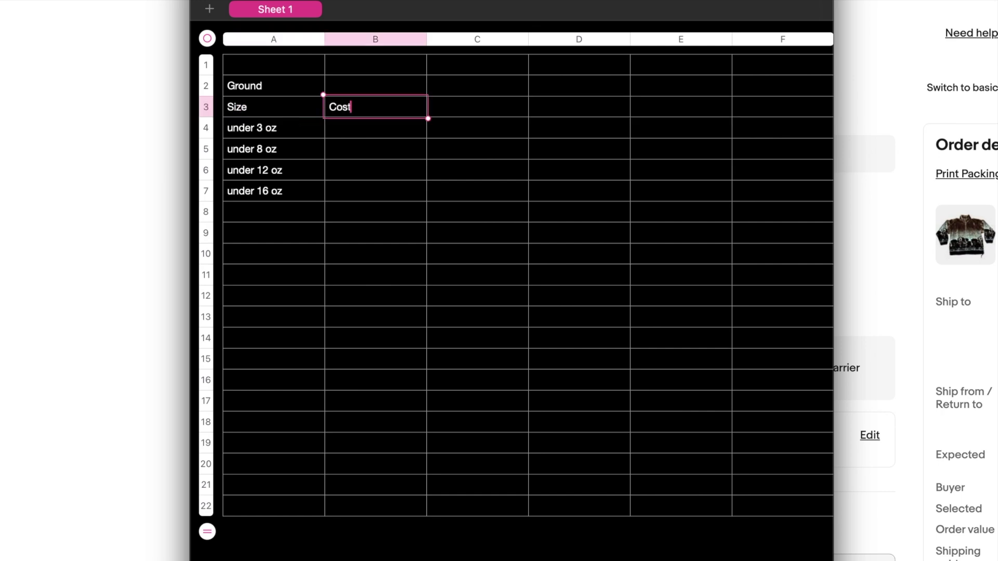
{"action": "key", "text": "Tab"}
{"action": "type", "text": "Shipping Price"}
{"action": "key", "text": "Return"}
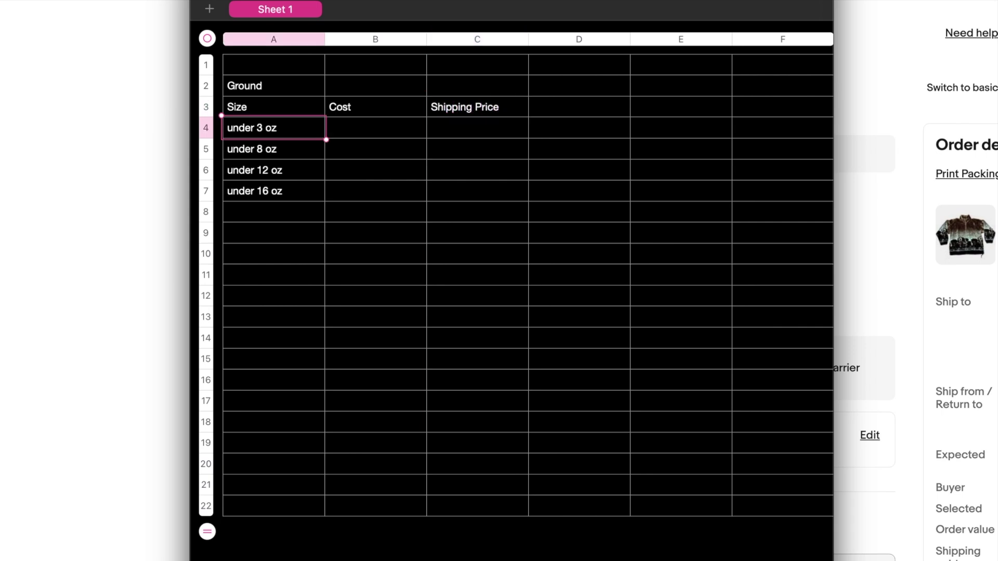
Enter the heading "Priority Mail" in cell A9 and the size "Padded Flat Rate" in A10.
{"action": "left_click", "coordinate": [276, 234]}
{"action": "type", "text": "Priority Mail"}
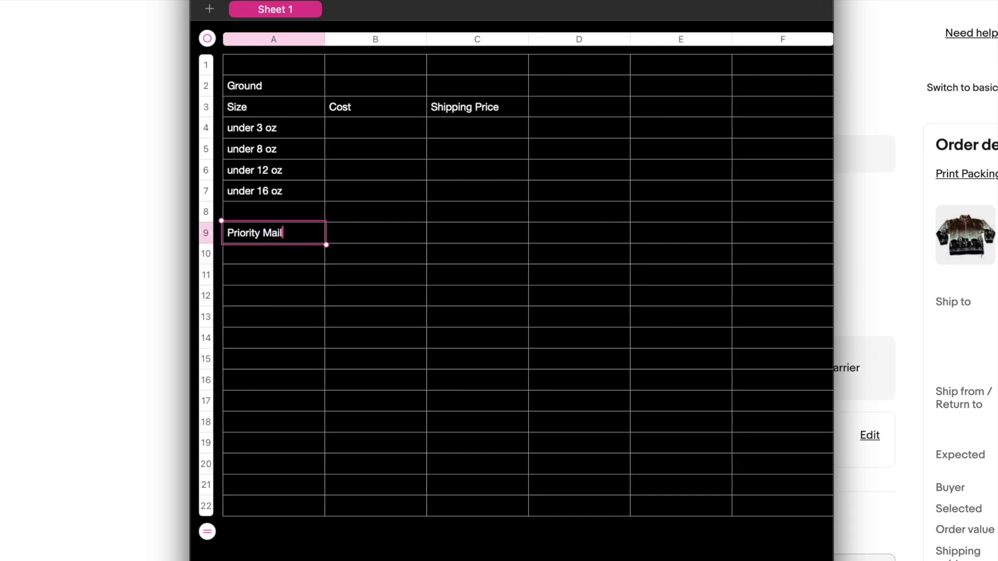
{"action": "key", "text": "Return"}
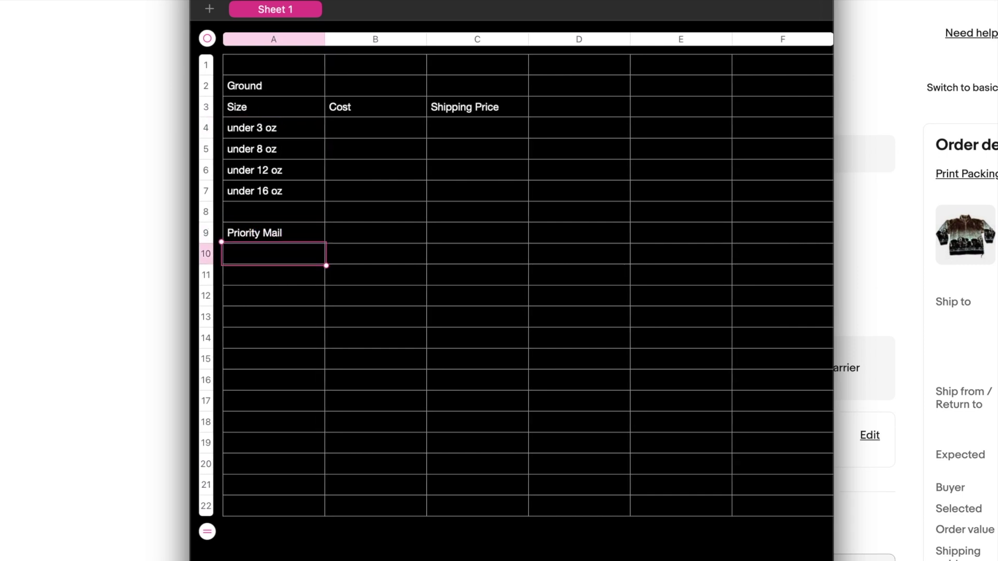
{"action": "type", "text": "Sm"}
{"action": "key", "text": "BackSpace"}
{"action": "key", "text": "BackSpace"}
{"action": "type", "text": "Padded Flat Rate"}
{"action": "key", "text": "Return"}
List the sizes Small Box, Medium Box and Large Box in cells A11 to A13.
{"action": "type", "text": "Small Box"}
{"action": "key", "text": "Return"}
{"action": "type", "text": "Medium Box"}
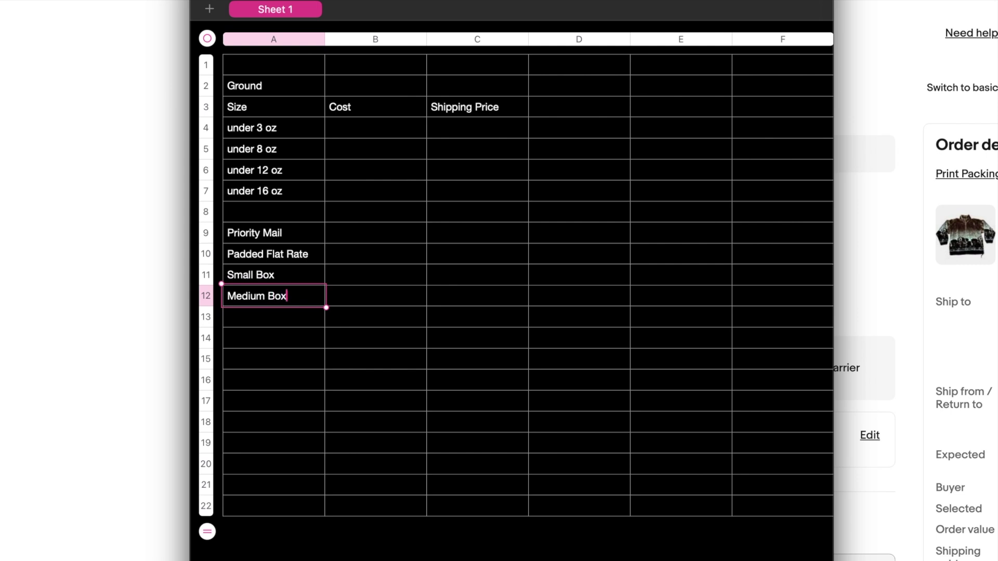
{"action": "key", "text": "Return"}
{"action": "type", "text": "Lare Bo"}
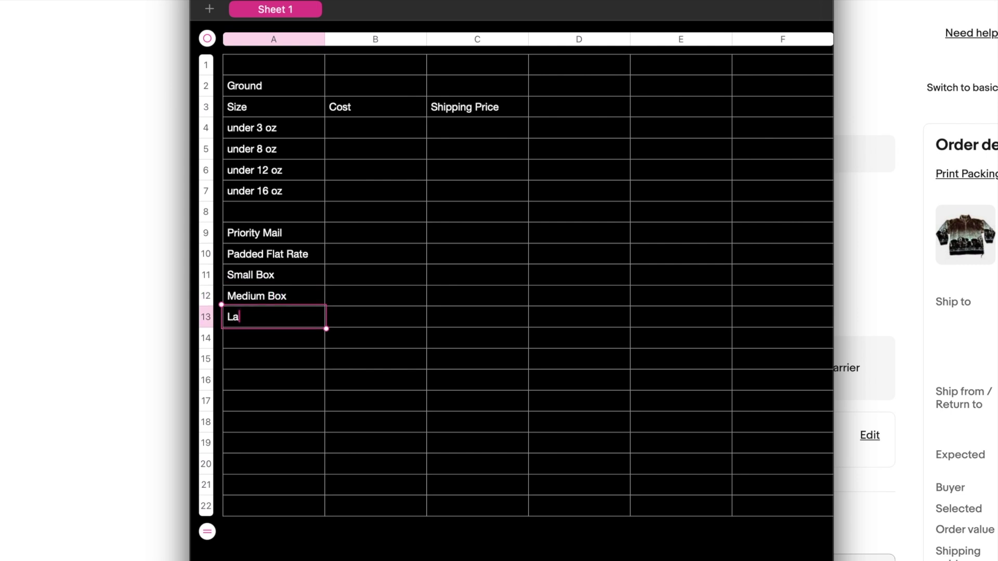
{"action": "key", "text": "BackSpace"}
{"action": "key", "text": "BackSpace"}
{"action": "key", "text": "BackSpace"}
{"action": "key", "text": "BackSpace"}
{"action": "type", "text": "ge Box"}
{"action": "key", "text": "Return"}
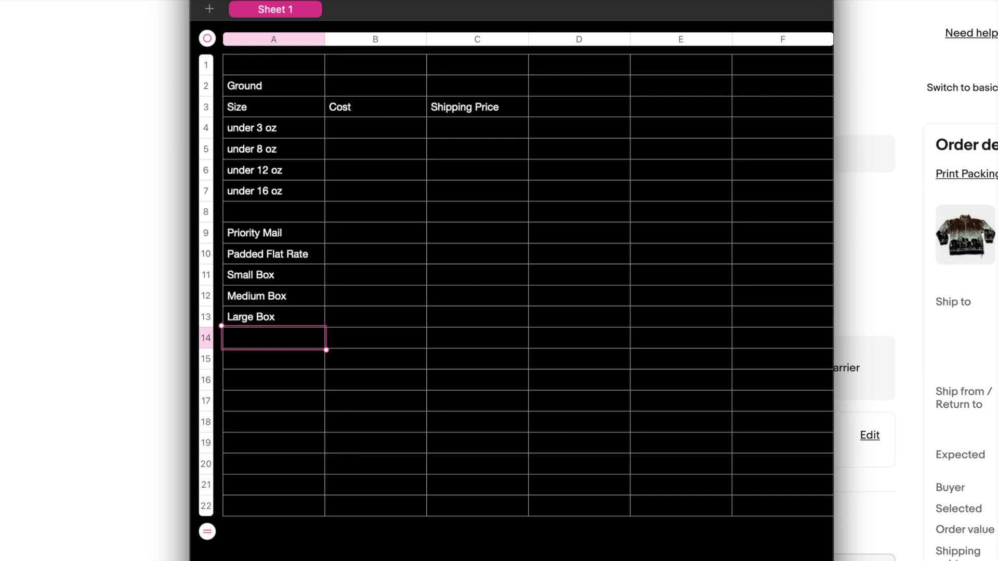
Copy the Size, Cost and Shipping Price heading row into a new row inserted above Padded Flat Rate.
{"action": "left_click", "coordinate": [206, 106]}
{"action": "key", "text": "super+c"}
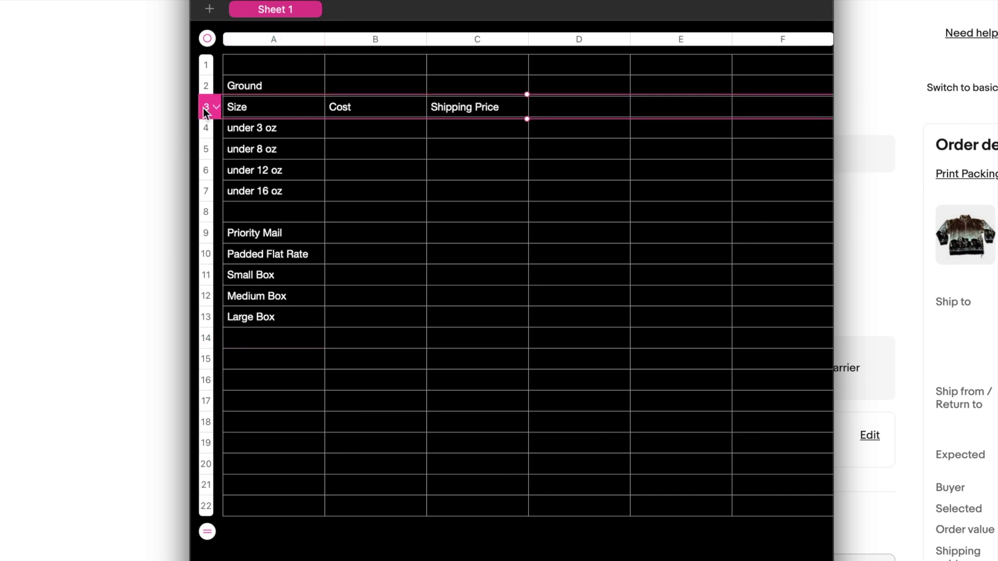
{"action": "left_click", "coordinate": [214, 253]}
{"action": "left_click", "coordinate": [232, 289]}
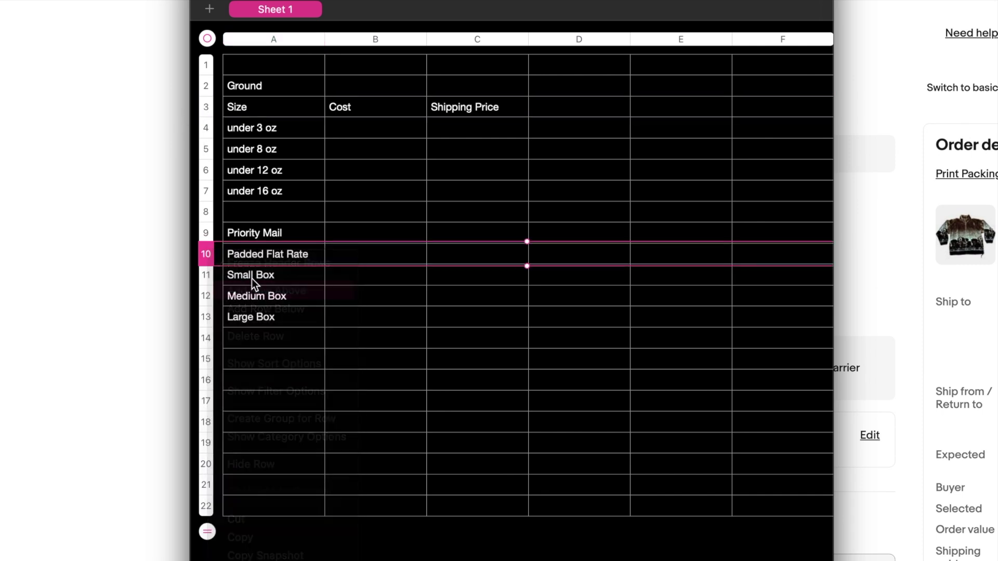
{"action": "key", "text": "super+v"}
Widen the spreadsheet window and make the Ground and Priority Mail headings bold.
{"action": "left_click", "coordinate": [235, 228]}
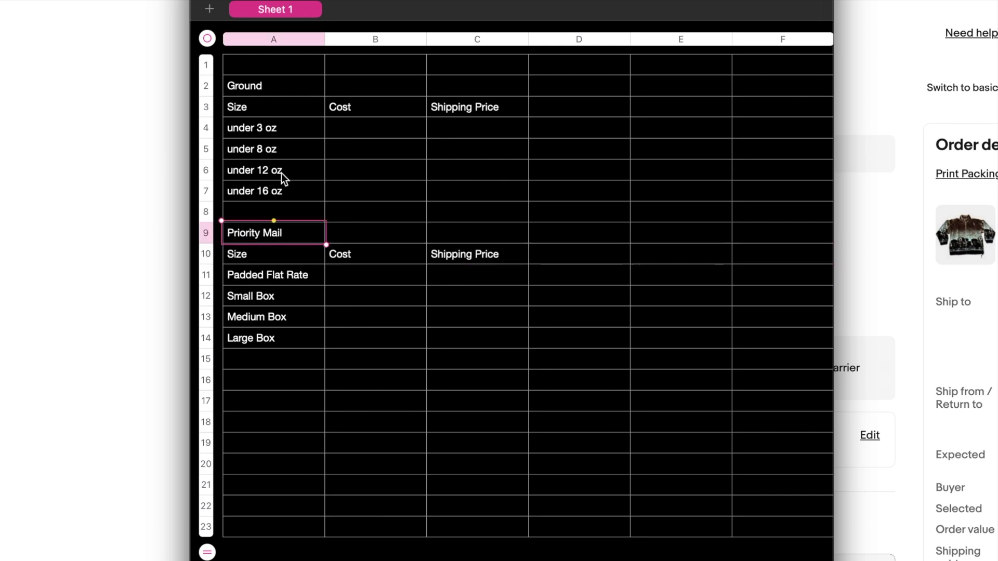
{"action": "left_click", "coordinate": [273, 86], "text": "super"}
{"action": "scroll", "coordinate": [435, 79], "scroll_direction": "right", "scroll_amount": 2}
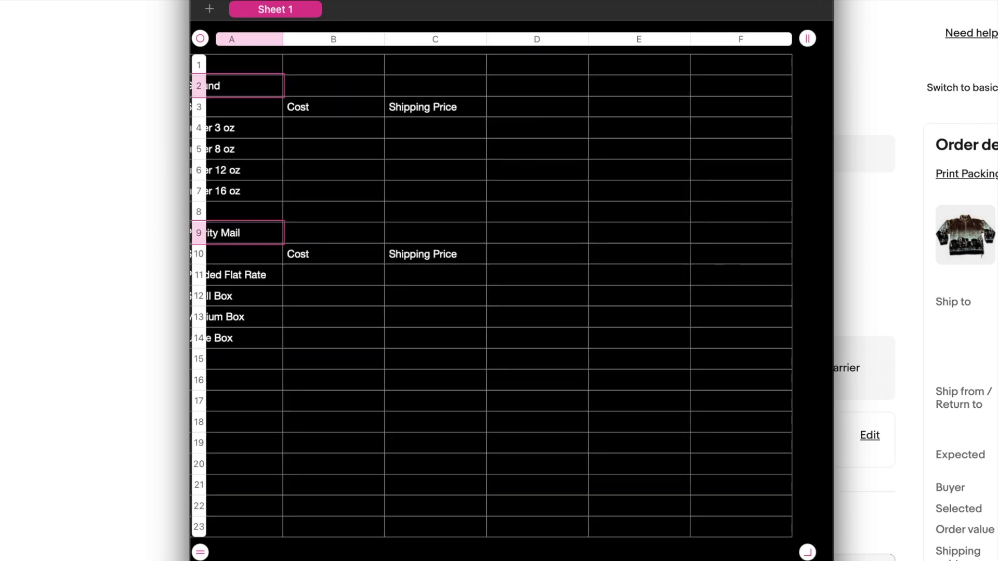
{"action": "left_click_drag", "start_coordinate": [832, 15], "coordinate": [678, 7]}
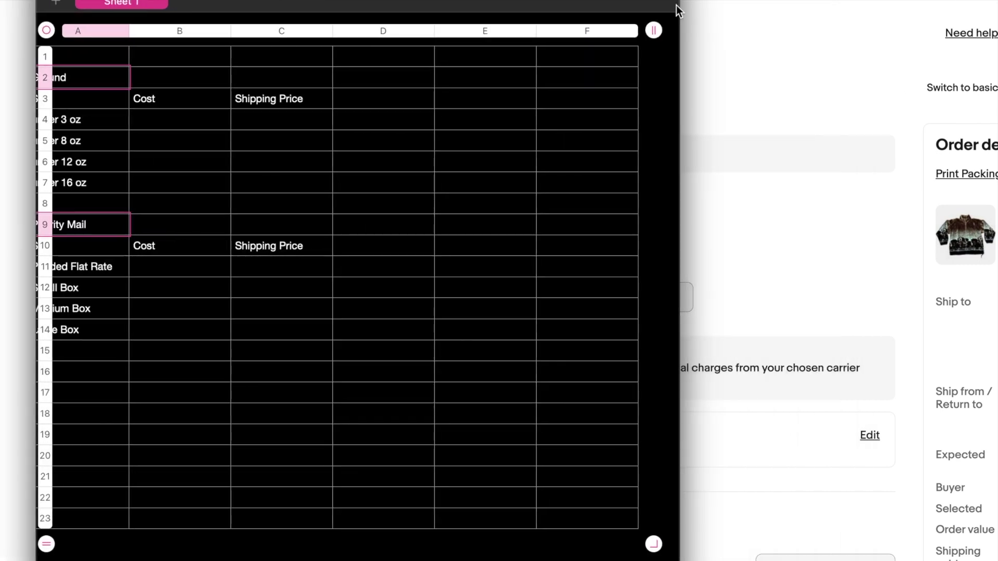
{"action": "left_click_drag", "start_coordinate": [678, 7], "coordinate": [899, 1]}
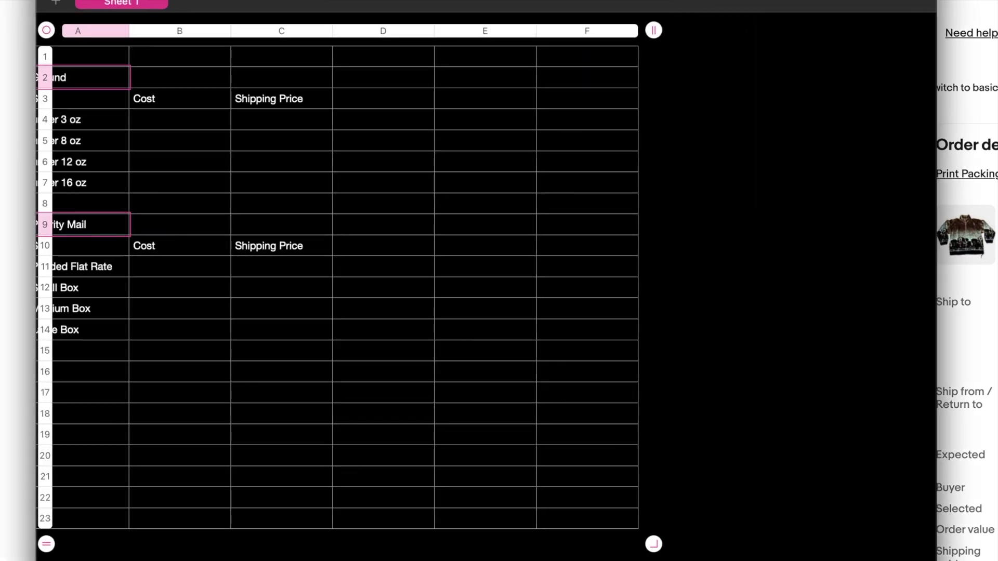
{"action": "left_click", "coordinate": [899, 1]}
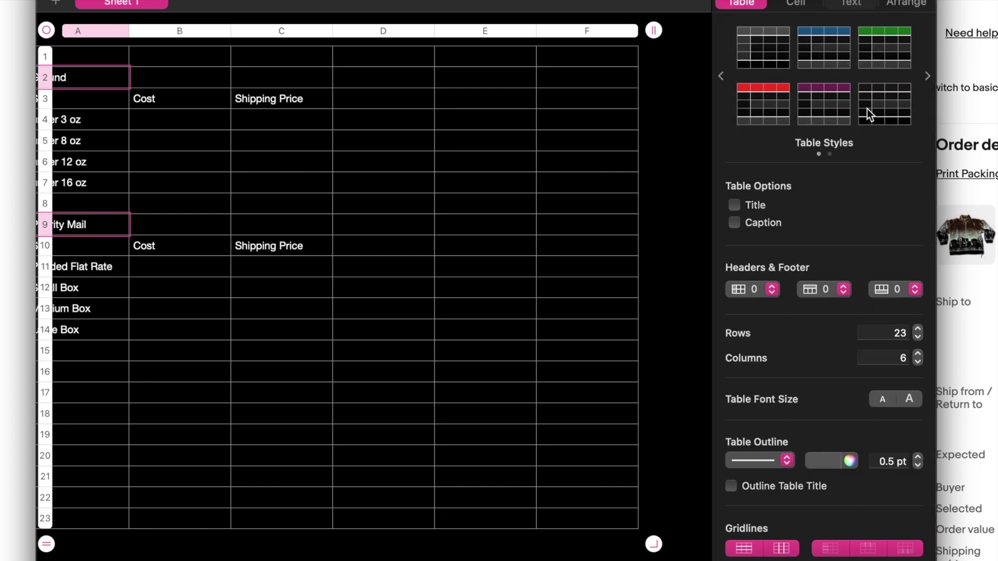
{"action": "left_click", "coordinate": [850, 2]}
{"action": "left_click", "coordinate": [741, 208]}
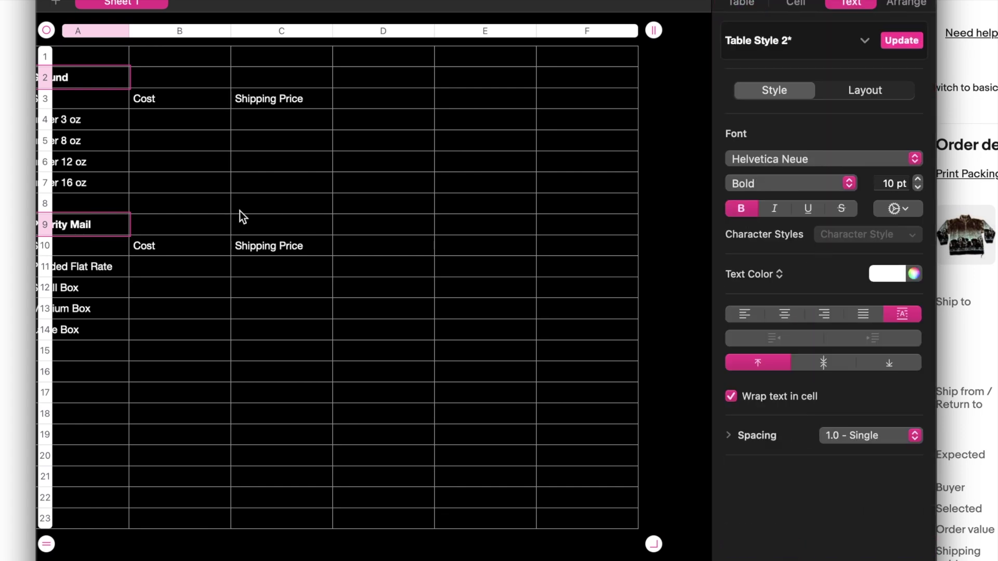
Underline the Size, Cost and Shipping Price headings in rows 3 and 10.
{"action": "scroll", "coordinate": [238, 216], "scroll_direction": "left", "scroll_amount": 5}
{"action": "left_click", "coordinate": [52, 98]}
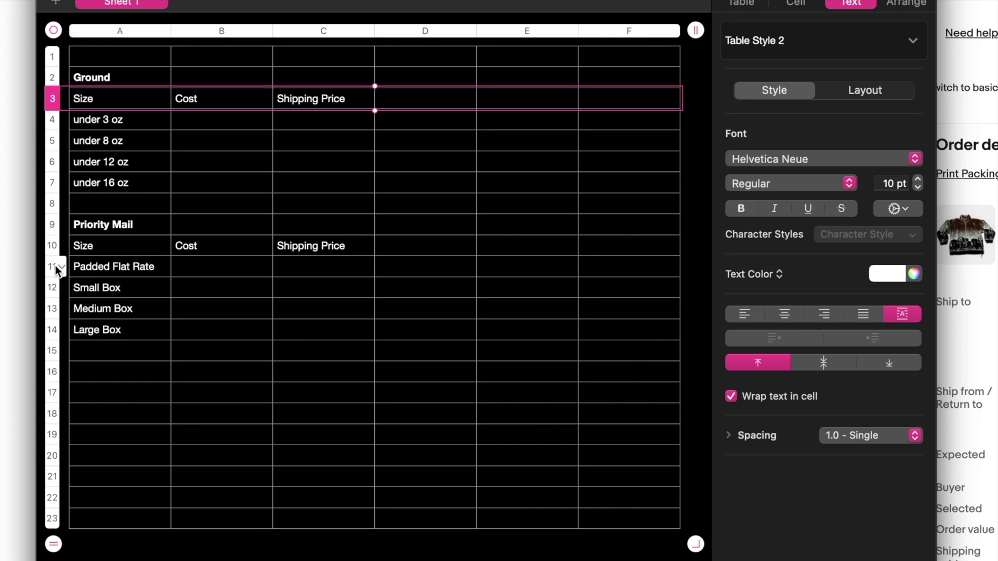
{"action": "left_click", "coordinate": [52, 246], "text": "super"}
{"action": "left_click", "coordinate": [772, 206]}
{"action": "left_click", "coordinate": [772, 207]}
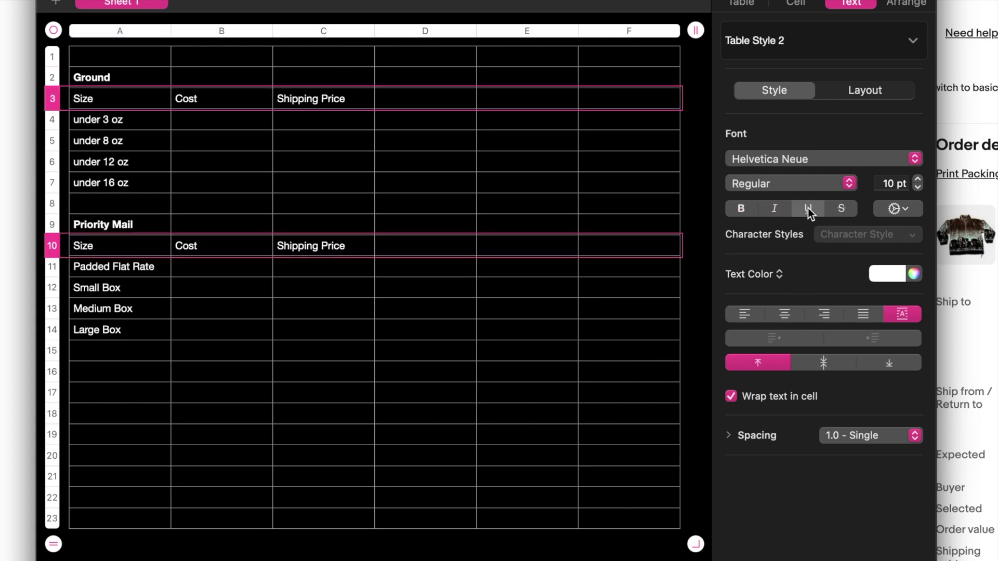
{"action": "left_click", "coordinate": [808, 208]}
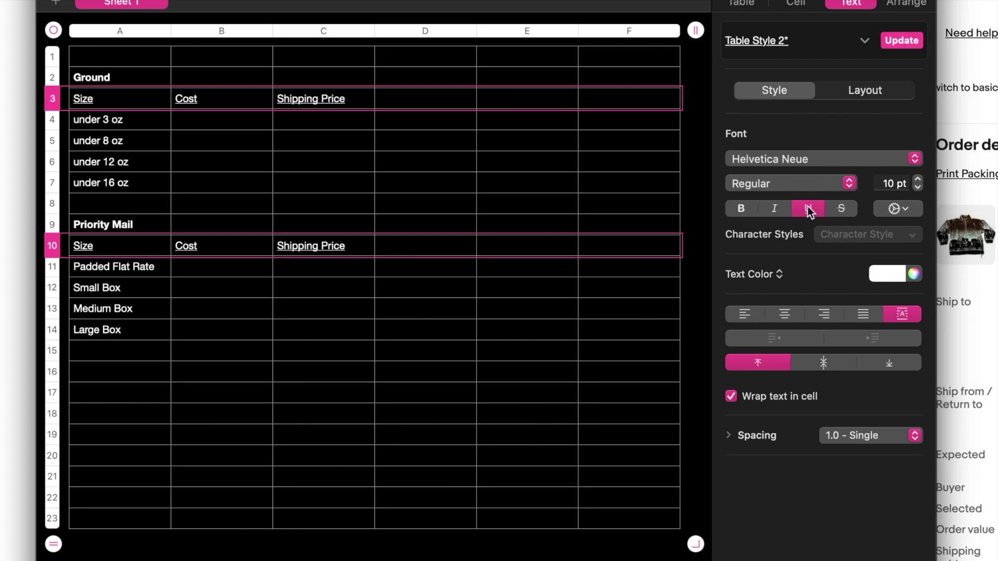
Center the contents of columns B and C.
{"action": "left_click", "coordinate": [322, 266]}
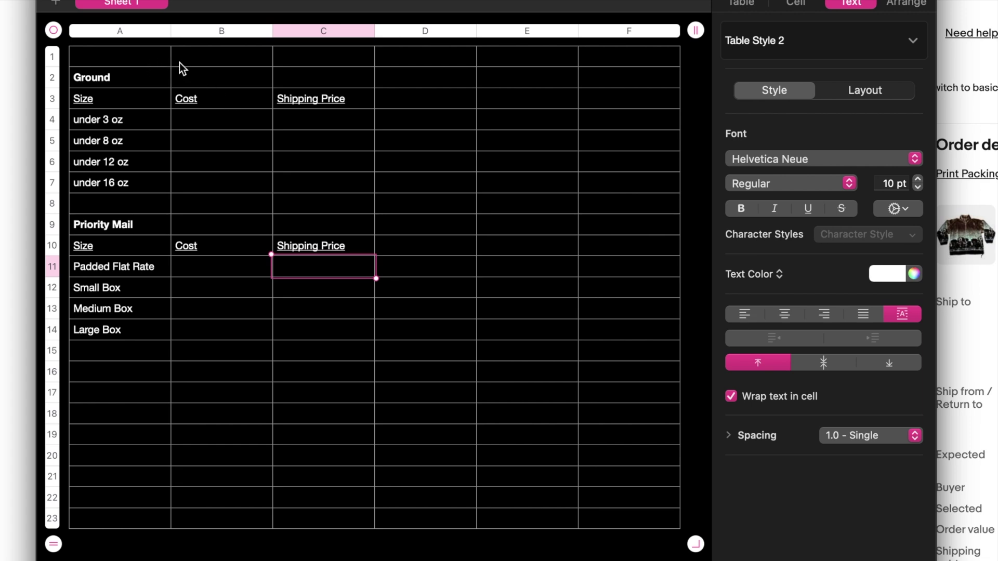
{"action": "left_click_drag", "start_coordinate": [207, 32], "coordinate": [339, 38]}
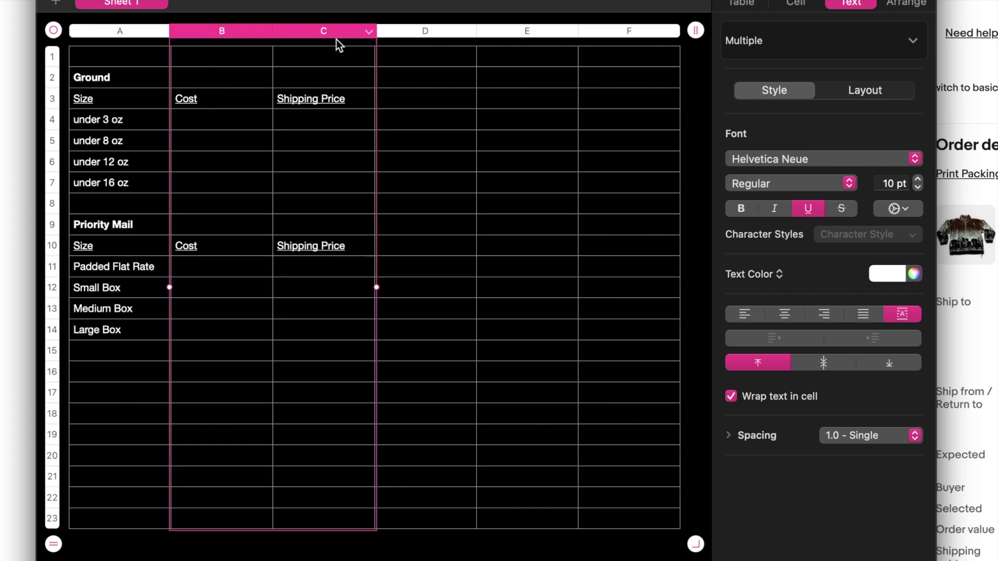
{"action": "left_click", "coordinate": [784, 314]}
{"action": "left_click", "coordinate": [195, 411]}
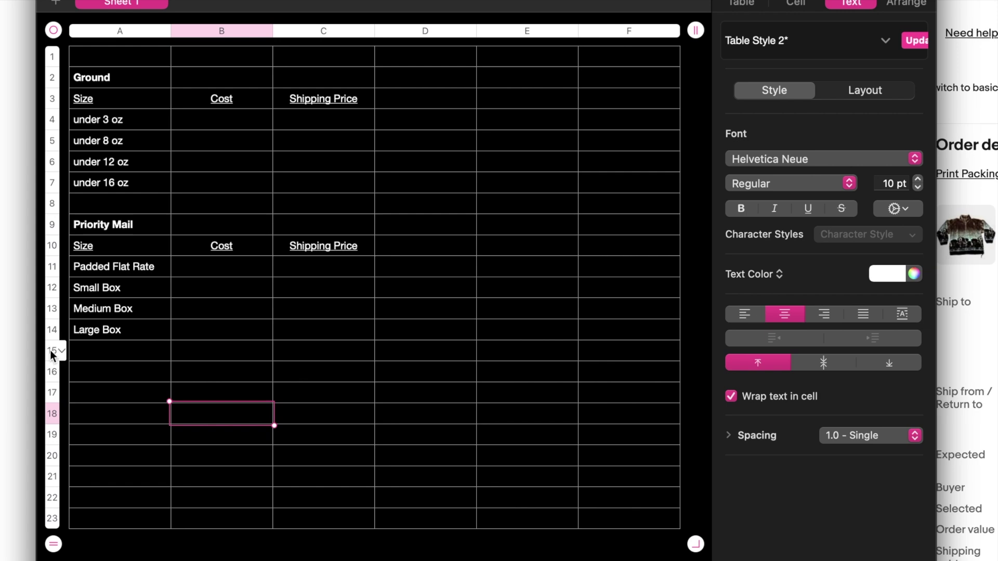
Delete the empty rows 16 to 23 and the empty columns E and F.
{"action": "left_click_drag", "start_coordinate": [49, 368], "coordinate": [47, 555]}
{"action": "right_click", "coordinate": [183, 424]}
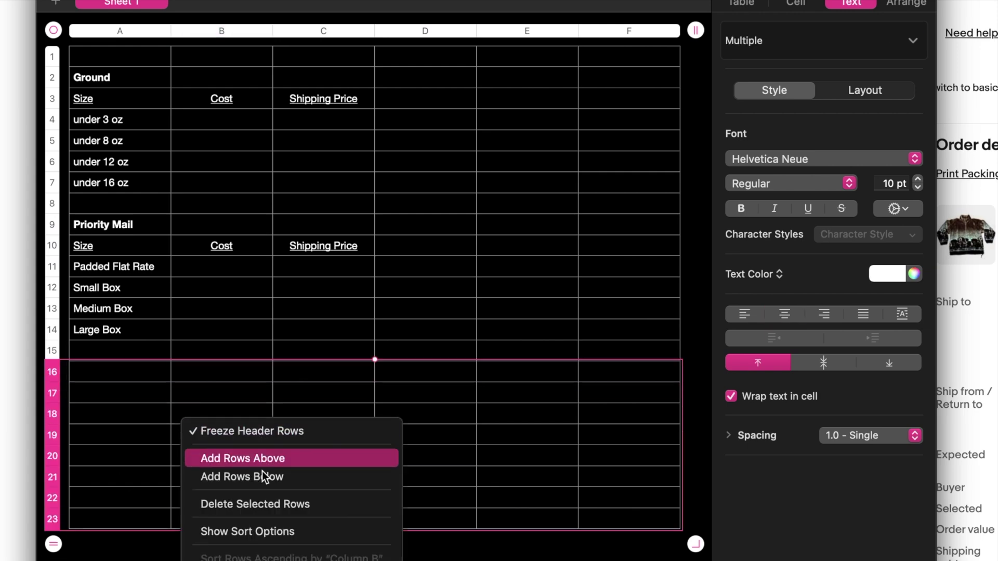
{"action": "left_click", "coordinate": [258, 504]}
{"action": "left_click_drag", "start_coordinate": [510, 31], "coordinate": [635, 33]}
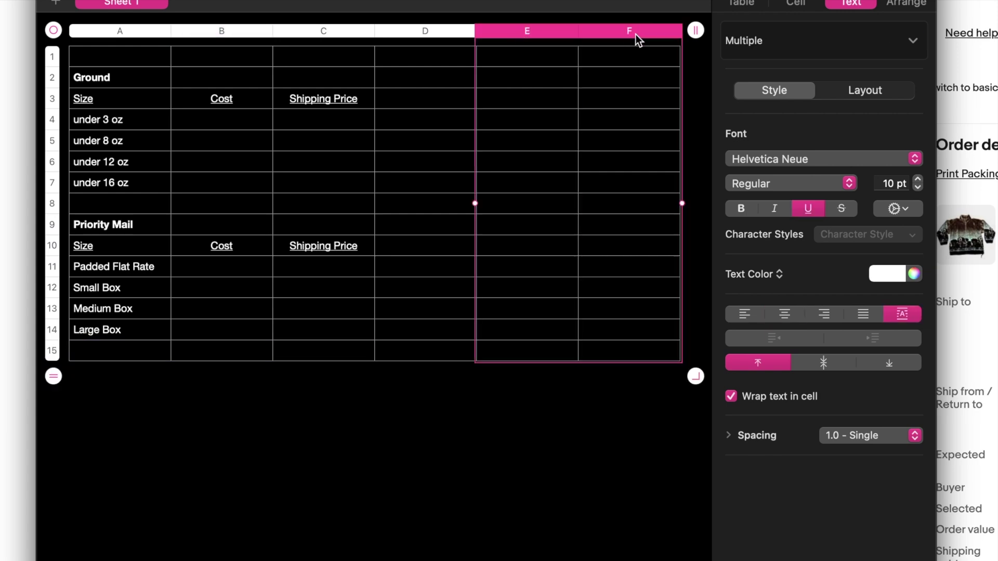
{"action": "right_click", "coordinate": [570, 144]}
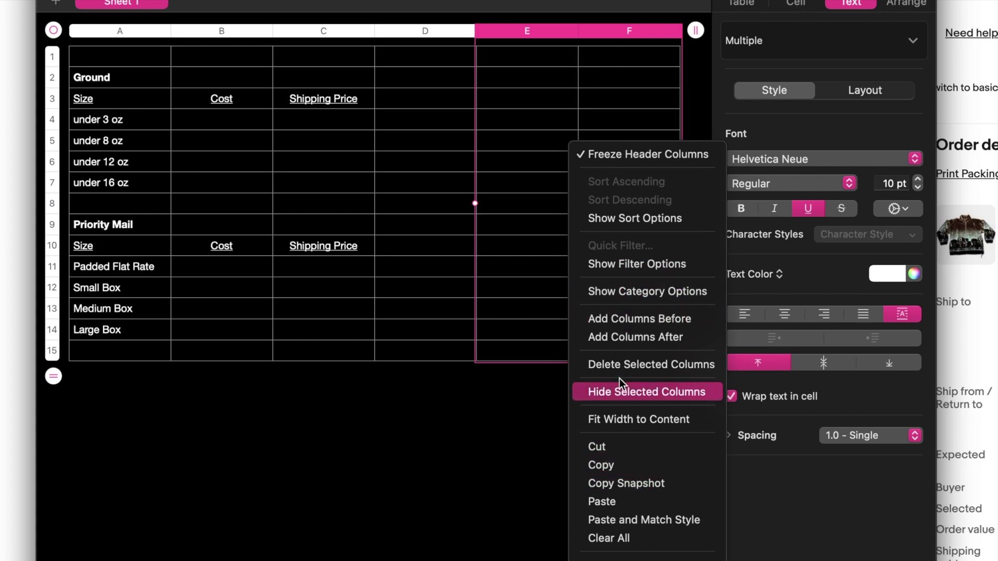
{"action": "left_click", "coordinate": [619, 363]}
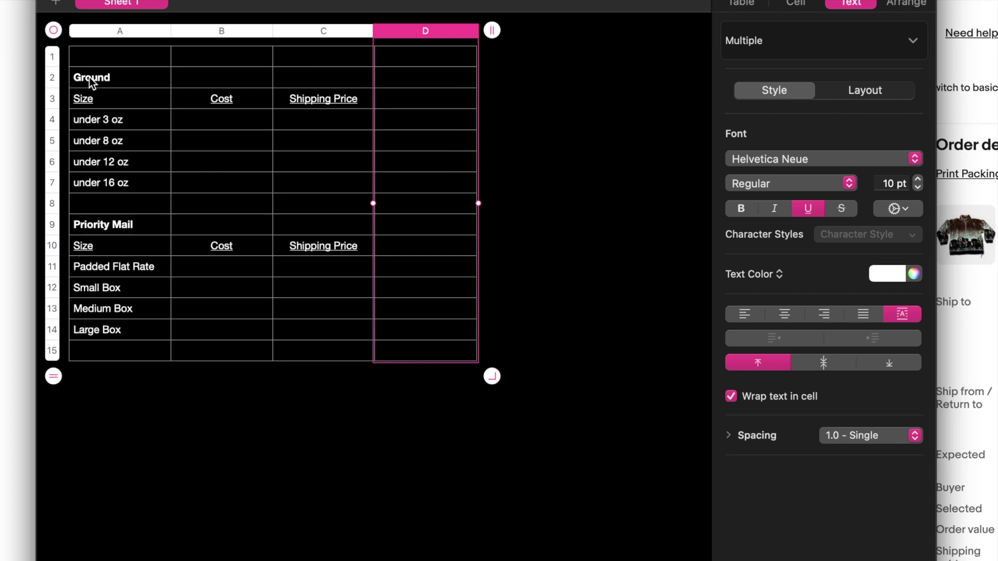
Set the text size of cells A2 to D13 to 12 pt and widen column A.
{"action": "left_click", "coordinate": [133, 73]}
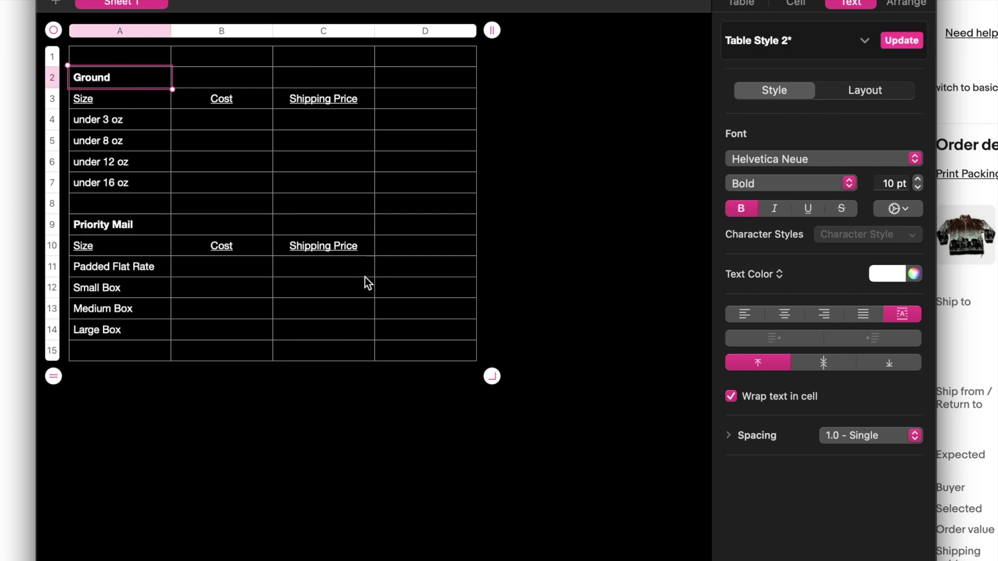
{"action": "left_click", "coordinate": [454, 315], "text": "shift"}
{"action": "left_click", "coordinate": [918, 179]}
{"action": "left_click", "coordinate": [917, 180]}
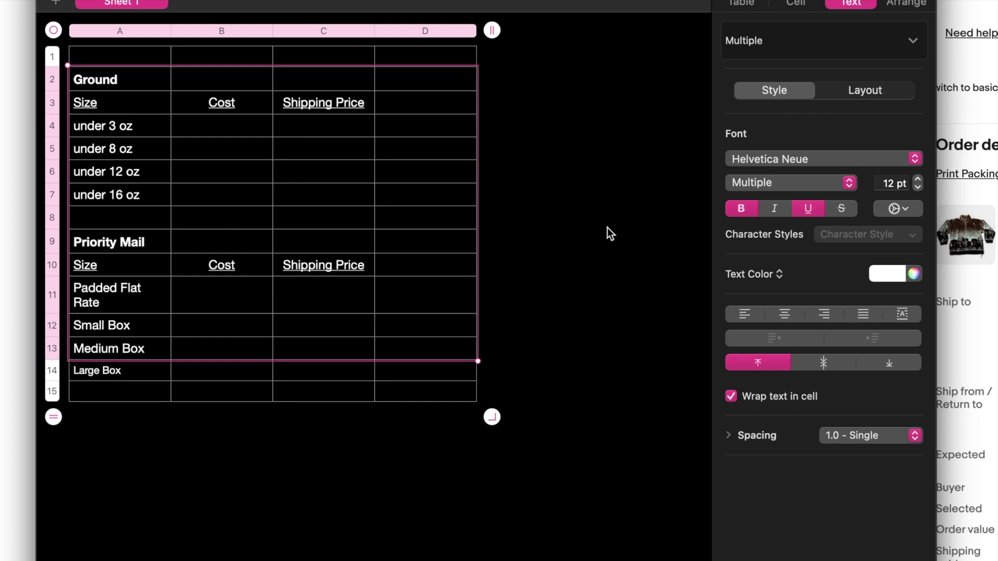
{"action": "left_click", "coordinate": [607, 227]}
{"action": "left_click", "coordinate": [170, 74]}
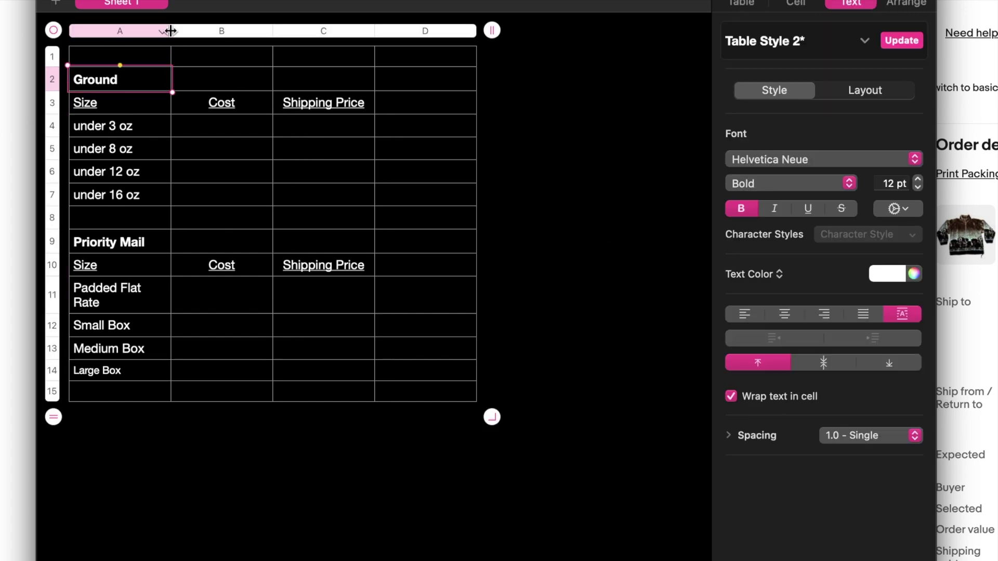
{"action": "left_click_drag", "start_coordinate": [171, 31], "coordinate": [212, 32]}
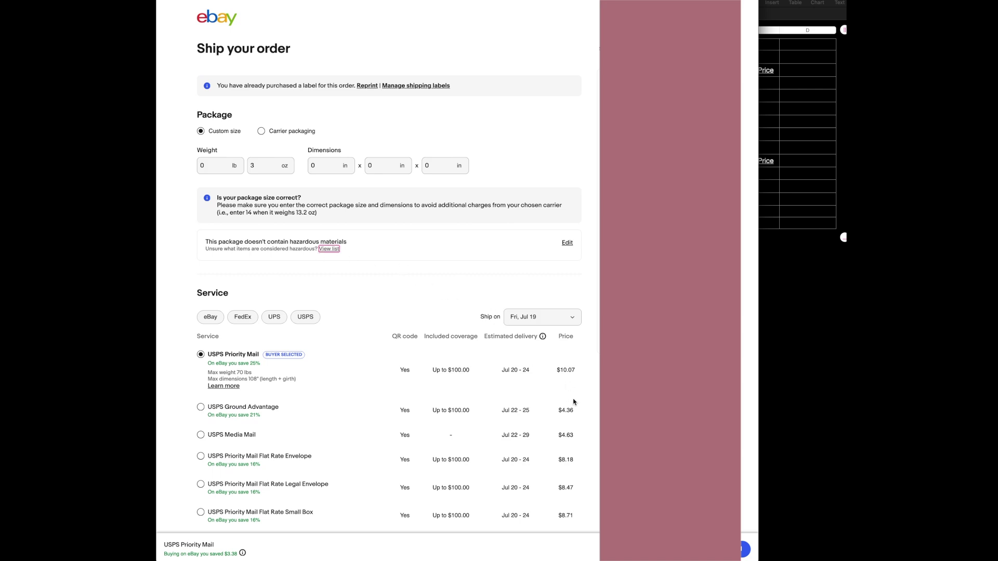
Set the package weight to 4 oz and check the USPS Ground Advantage price.
{"action": "left_click_drag", "start_coordinate": [561, 410], "coordinate": [573, 410]}
{"action": "left_click_drag", "start_coordinate": [258, 170], "coordinate": [241, 163]}
{"action": "type", "text": "4"}
{"action": "key", "text": "Tab"}
{"action": "key", "text": "Tab"}
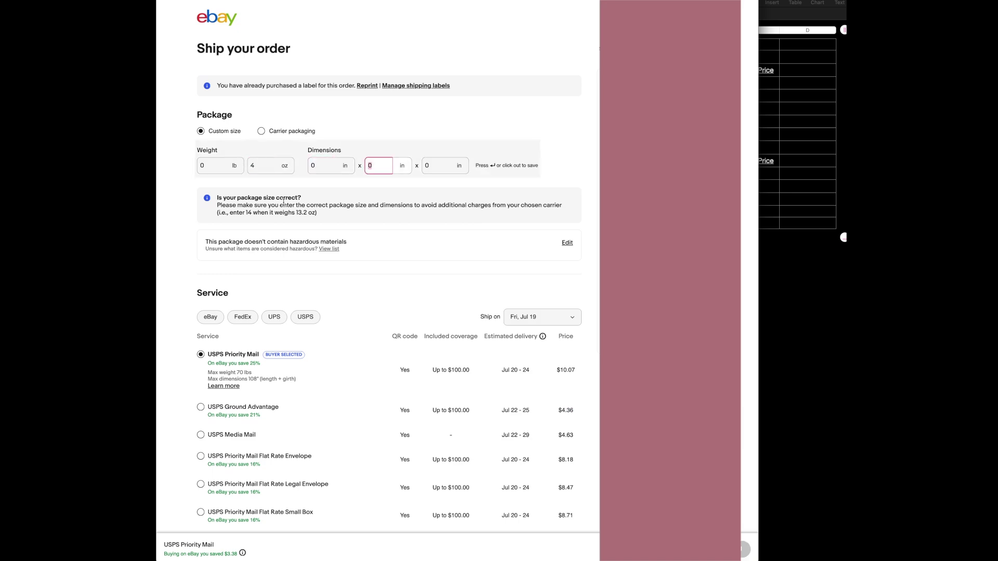
{"action": "key", "text": "Return"}
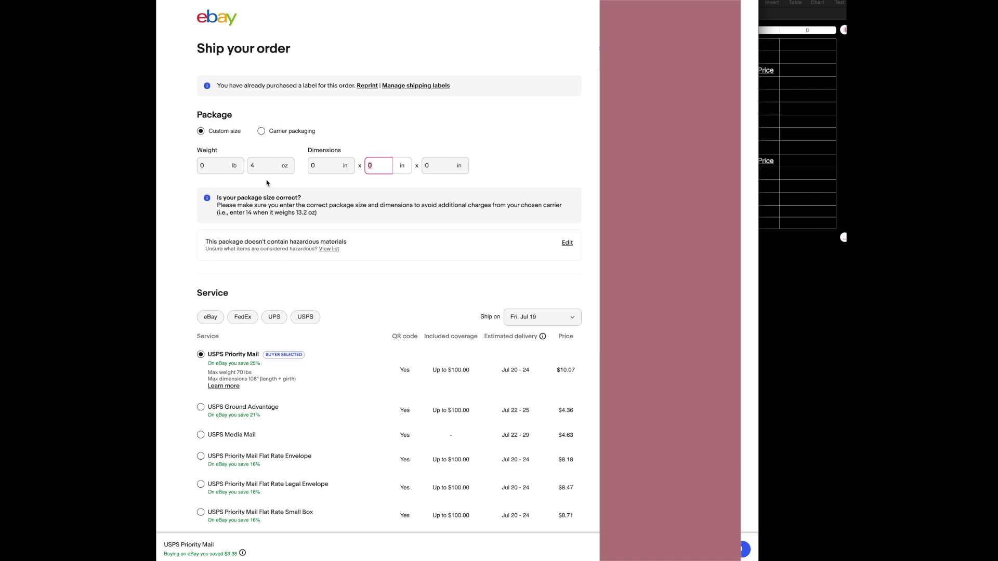
Set the package weight to 5 oz and compare the USPS Ground Advantage price.
{"action": "left_click", "coordinate": [261, 165]}
{"action": "type", "text": "5"}
{"action": "key", "text": "Tab"}
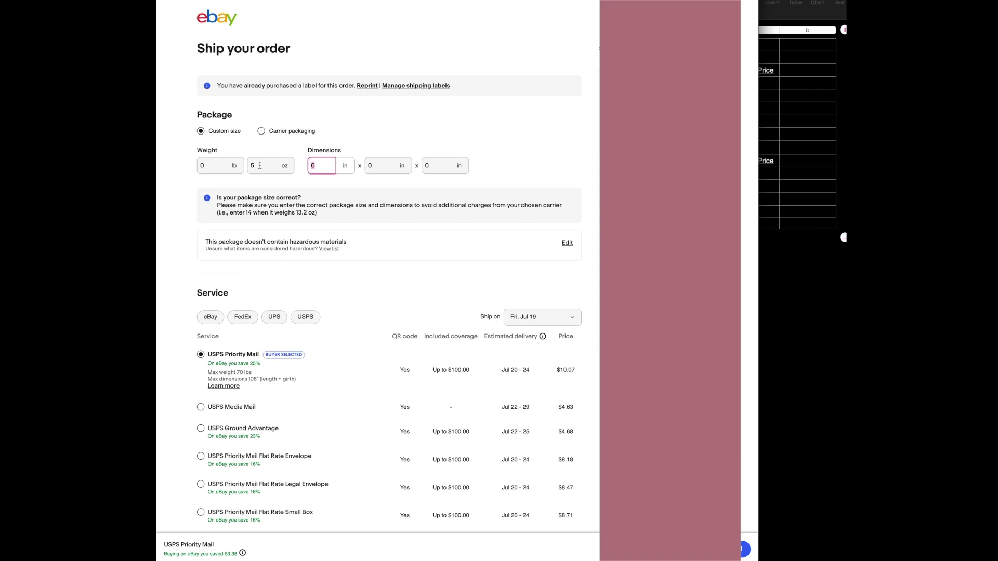
{"action": "key", "text": "shift+Tab"}
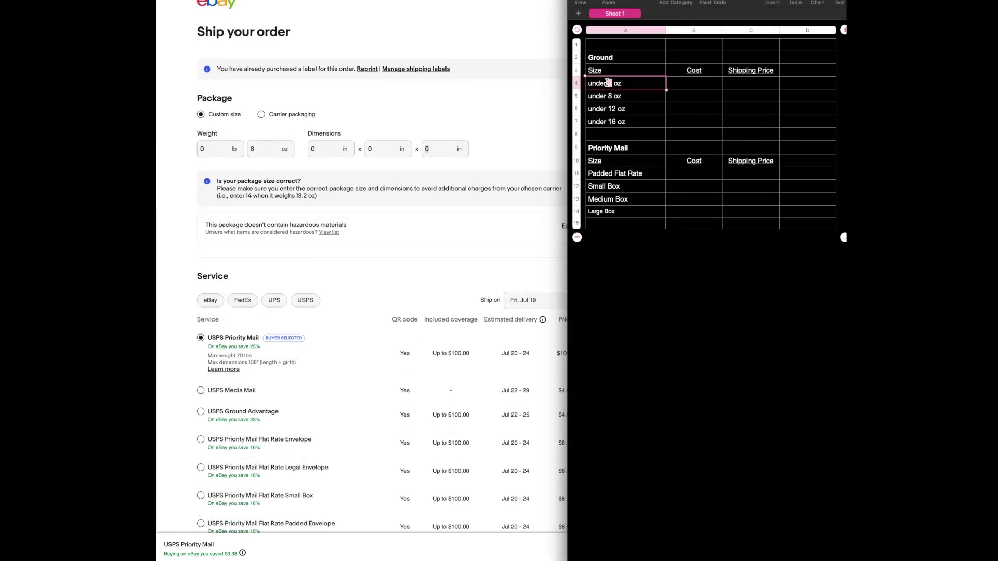
In the Numbers spreadsheet, change the size label in A4 to "under 4 oz" and enter 4.36 as its cost in B4.
{"action": "key", "text": "BackSpace"}
{"action": "type", "text": "4"}
{"action": "key", "text": "Tab"}
{"action": "type", "text": "4.356"}
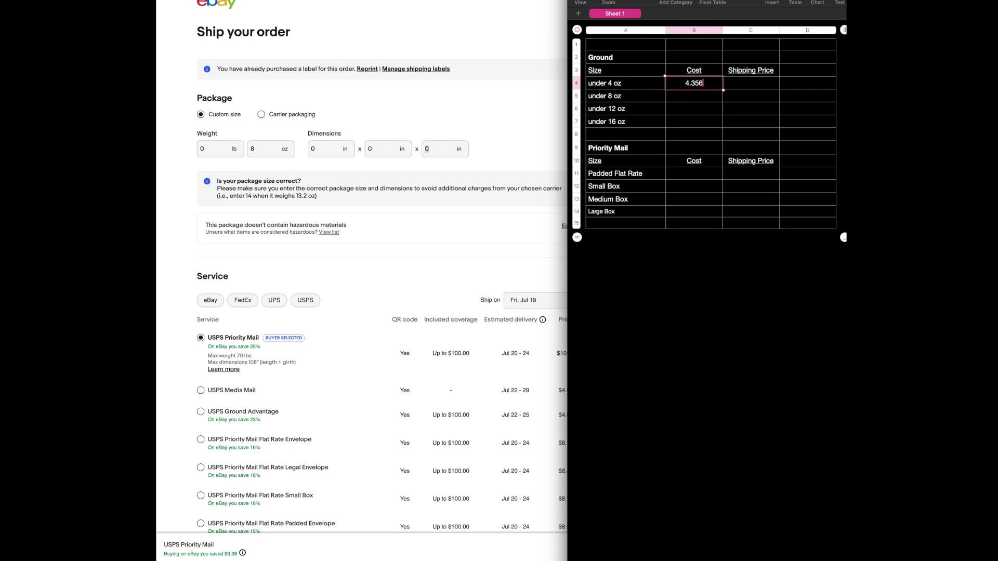
{"action": "key", "text": "BackSpace"}
{"action": "key", "text": "BackSpace"}
{"action": "type", "text": "6"}
{"action": "key", "text": "Return"}
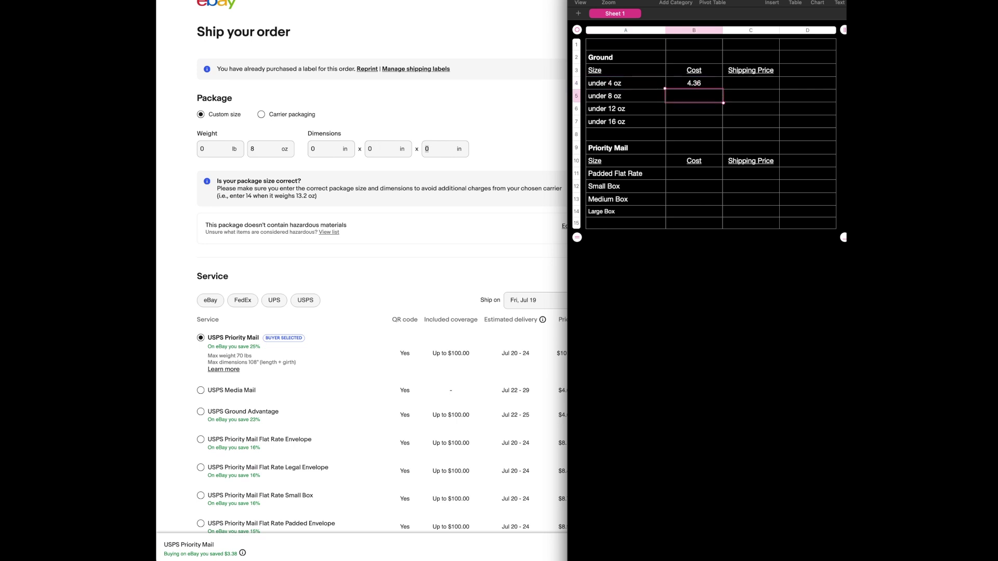
Switch back to the eBay label page and check the USPS Ground Advantage price for 4 oz again.
{"action": "key", "text": "super+Tab"}
{"action": "double_click", "coordinate": [255, 149]}
{"action": "type", "text": "4"}
{"action": "key", "text": "Tab"}
{"action": "key", "text": "Tab"}
{"action": "key", "text": "Return"}
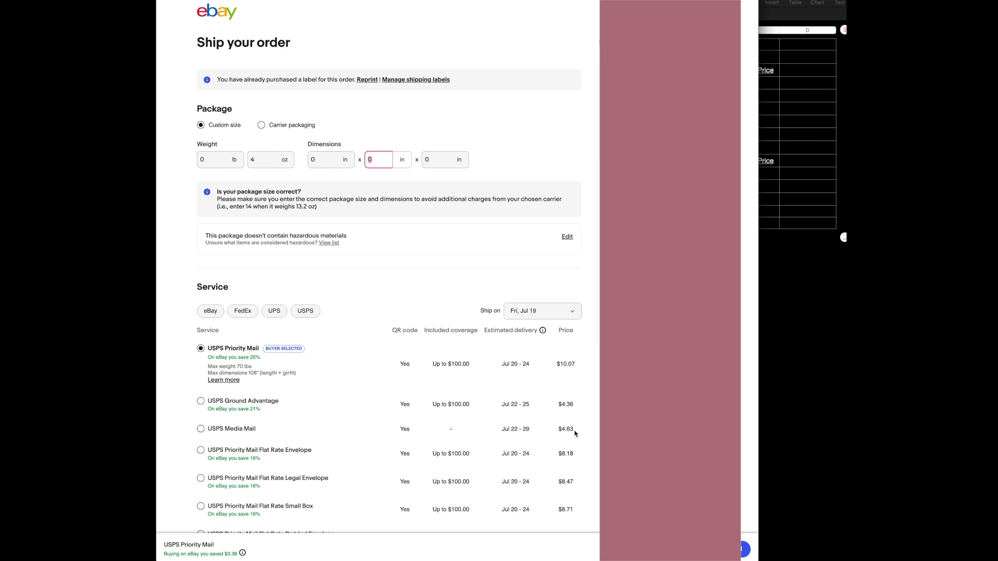
Check the USPS Ground Advantage price for package weights of 8 oz and 9 oz.
{"action": "double_click", "coordinate": [256, 158]}
{"action": "type", "text": "8"}
{"action": "key", "text": "Tab"}
{"action": "key", "text": "Tab"}
{"action": "key", "text": "Tab"}
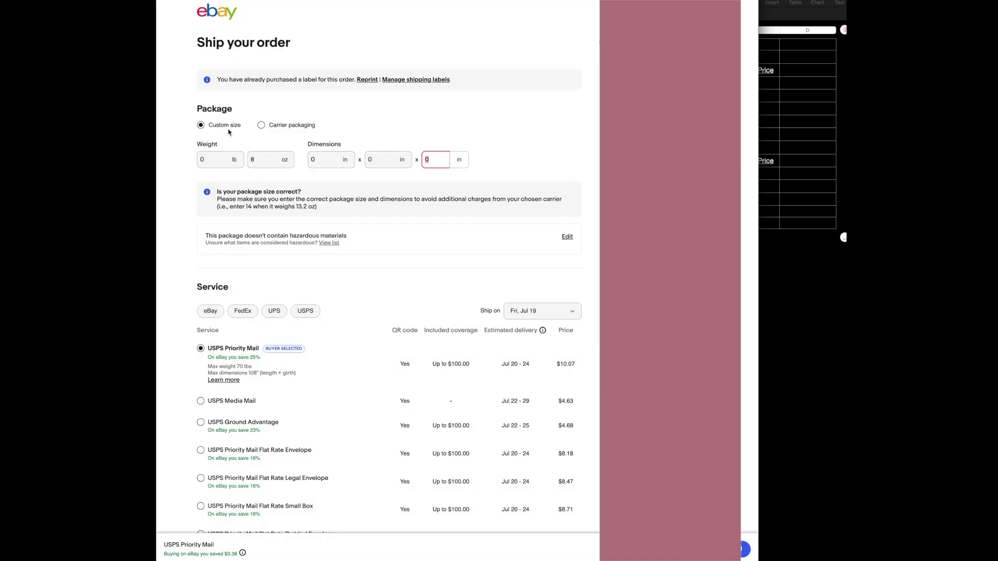
{"action": "double_click", "coordinate": [256, 159]}
{"action": "type", "text": "9"}
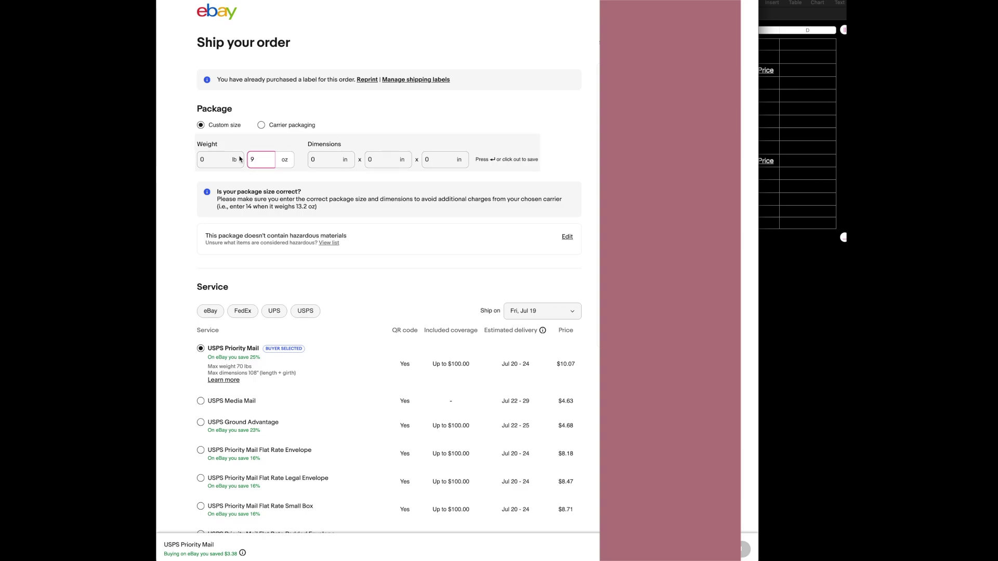
{"action": "key", "text": "Return"}
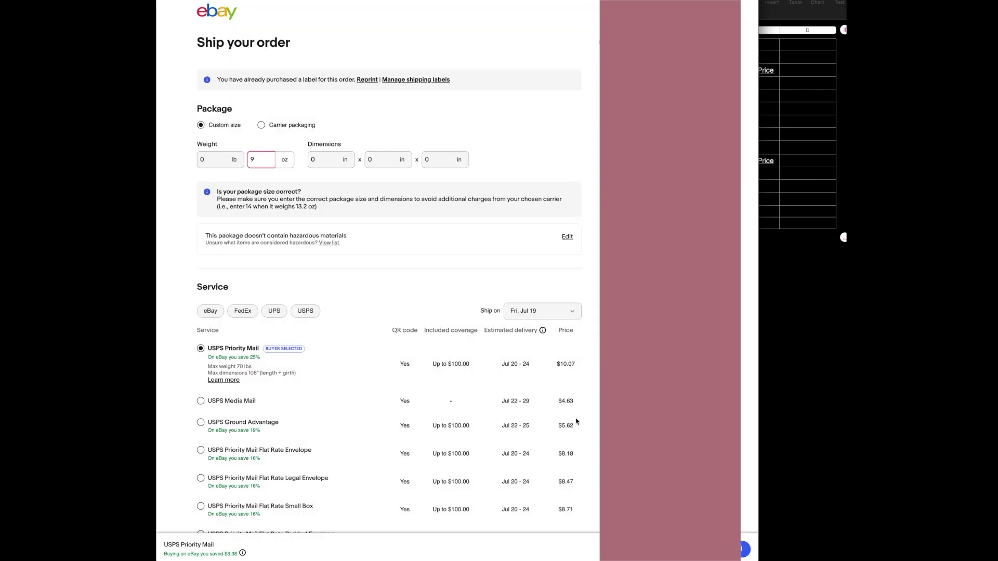
Switch to the Numbers spreadsheet and enter 4.68 as the cost for under 8 oz in B5.
{"action": "left_click", "coordinate": [812, 187]}
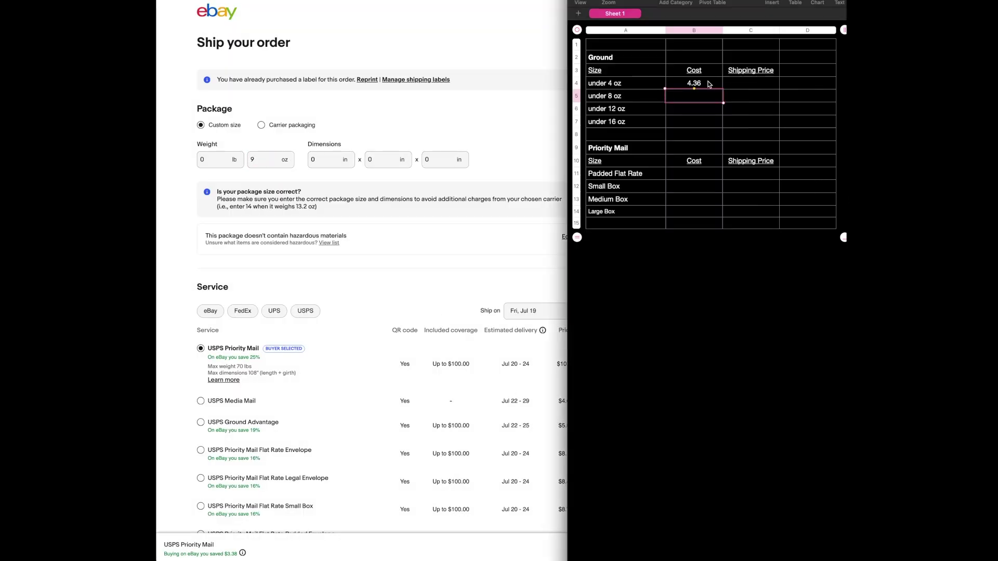
{"action": "type", "text": "68"}
{"action": "key", "text": "Return"}
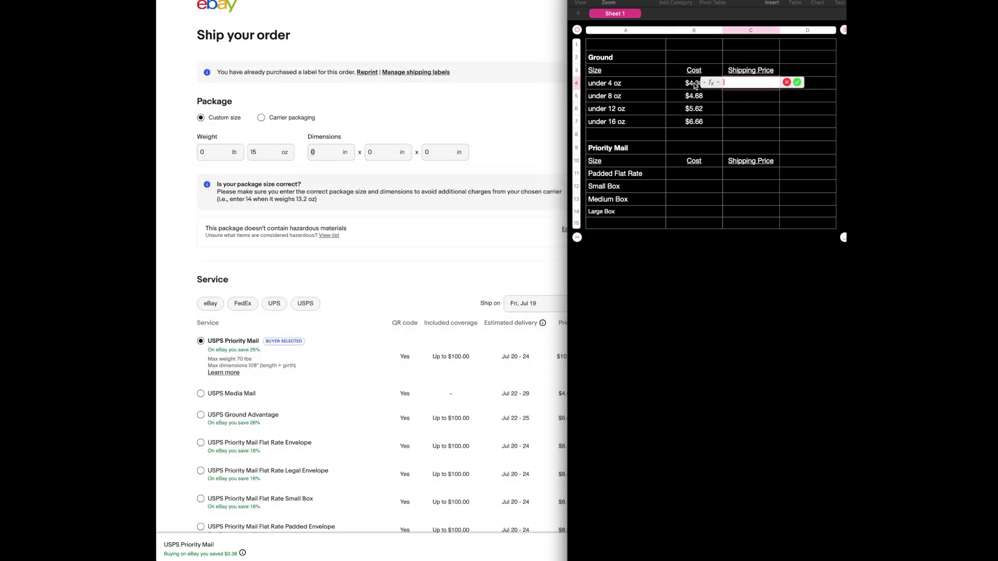
Try the formula B4+1 as the shipping price in C4.
{"action": "left_click", "coordinate": [686, 85]}
{"action": "type", "text": "+1"}
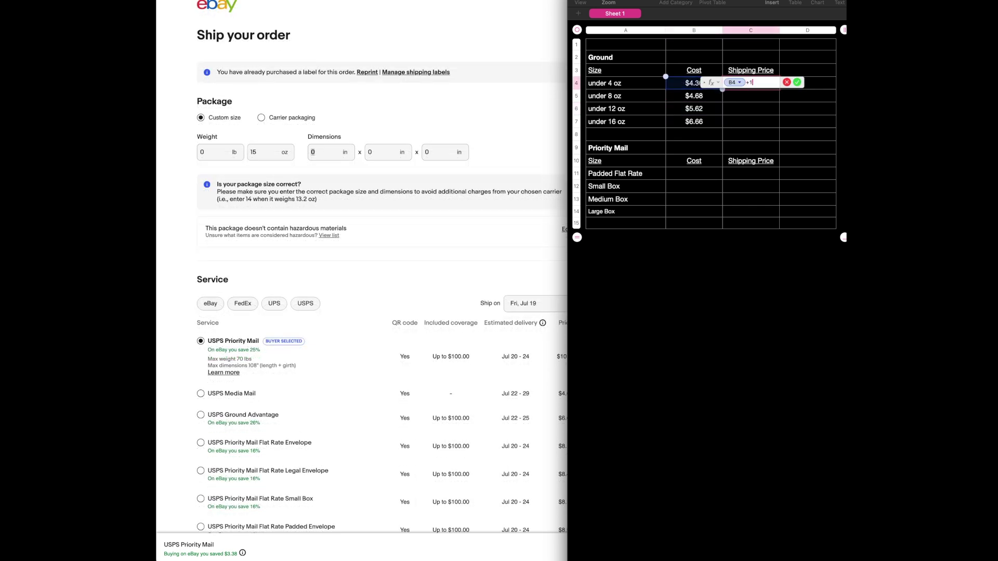
{"action": "key", "text": "Return"}
Start the formula in C4 over, adding 1 to the under 4 oz cost in B4.
{"action": "scroll", "coordinate": [753, 87], "scroll_direction": "right", "scroll_amount": 1}
{"action": "left_click", "coordinate": [753, 87]}
{"action": "key", "text": "="}
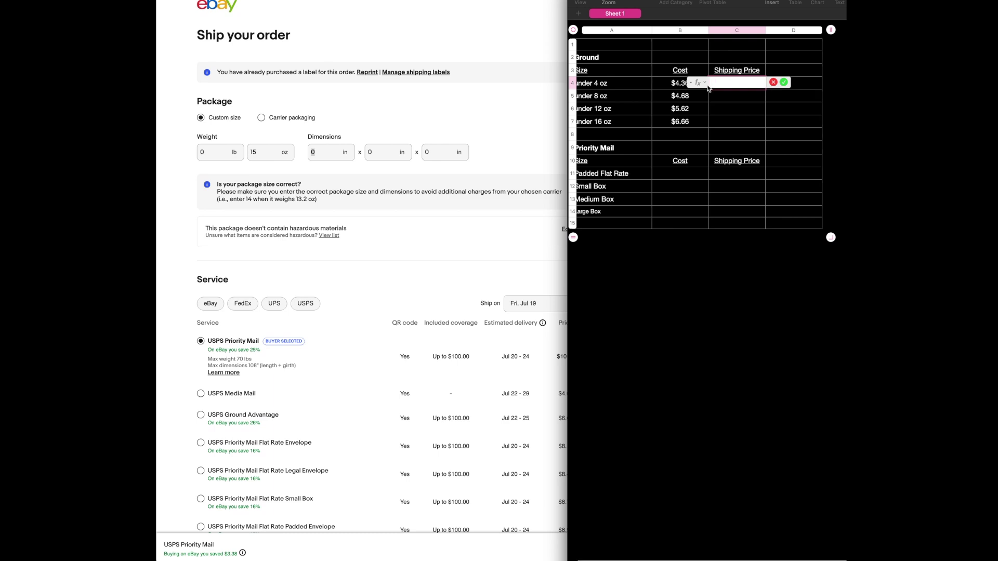
{"action": "left_click", "coordinate": [704, 82]}
{"action": "left_click", "coordinate": [725, 82]}
{"action": "left_click", "coordinate": [681, 87]}
{"action": "type", "text": "+1"}
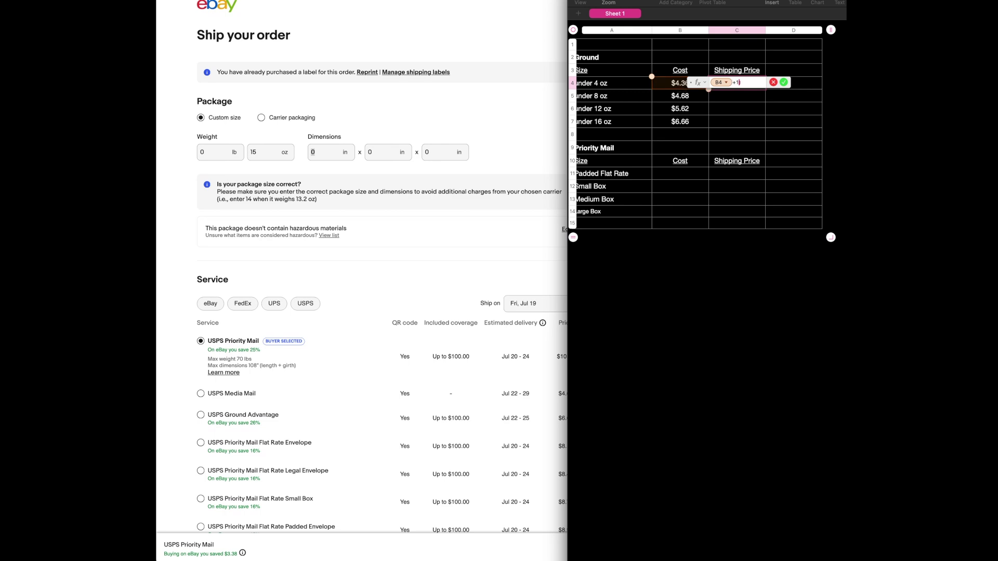
{"action": "type", "text": ")"}
{"action": "key", "text": "BackSpace"}
{"action": "type", "text": "("}
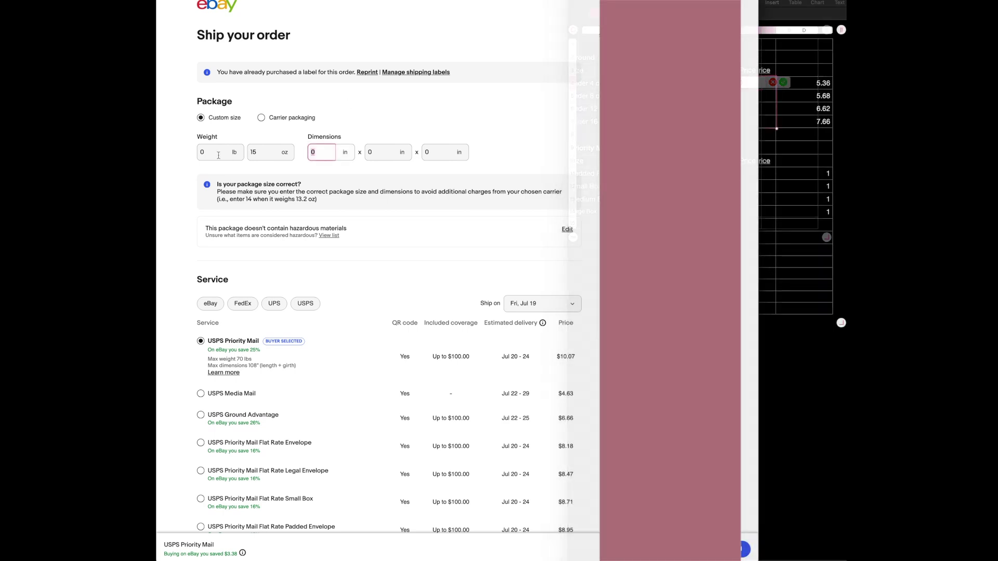
On the eBay label page, set the package weight to 1 lb 5 oz and reload the shipping rates.
{"action": "key", "text": "shift+Tab"}
{"action": "type", "text": "0"}
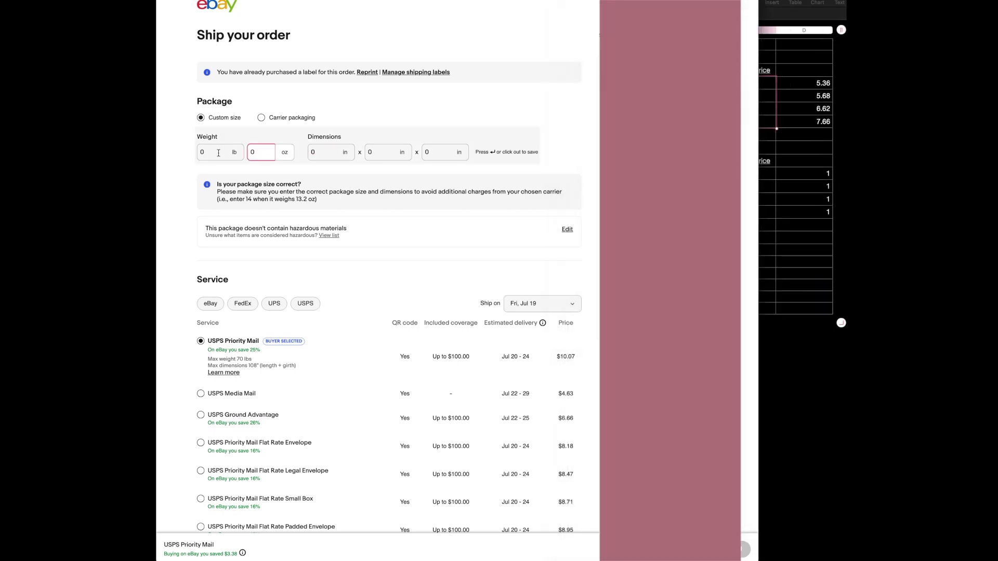
{"action": "key", "text": "shift+Tab"}
{"action": "type", "text": "1"}
{"action": "key", "text": "Tab"}
{"action": "type", "text": "5"}
{"action": "key", "text": "Tab"}
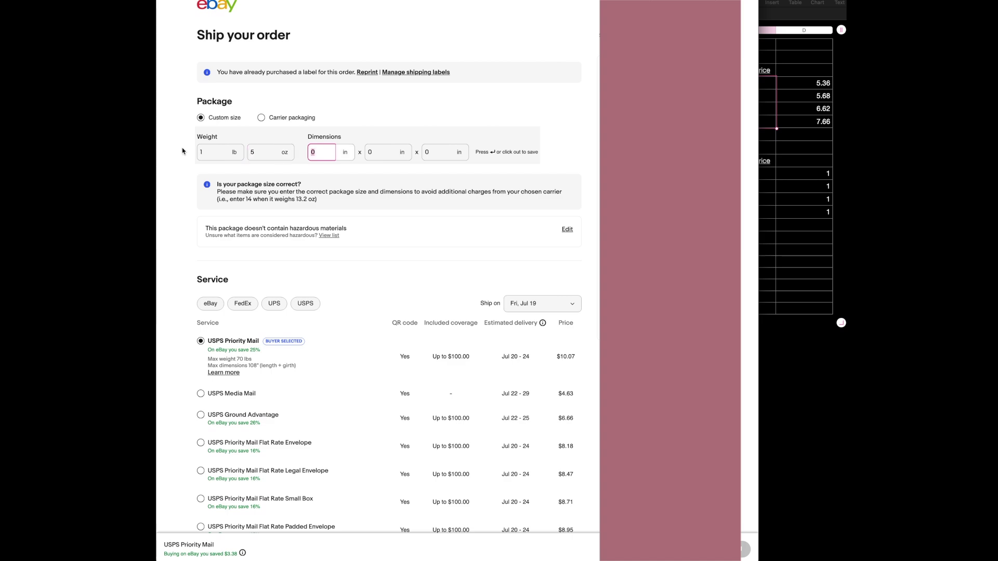
{"action": "key", "text": "Tab"}
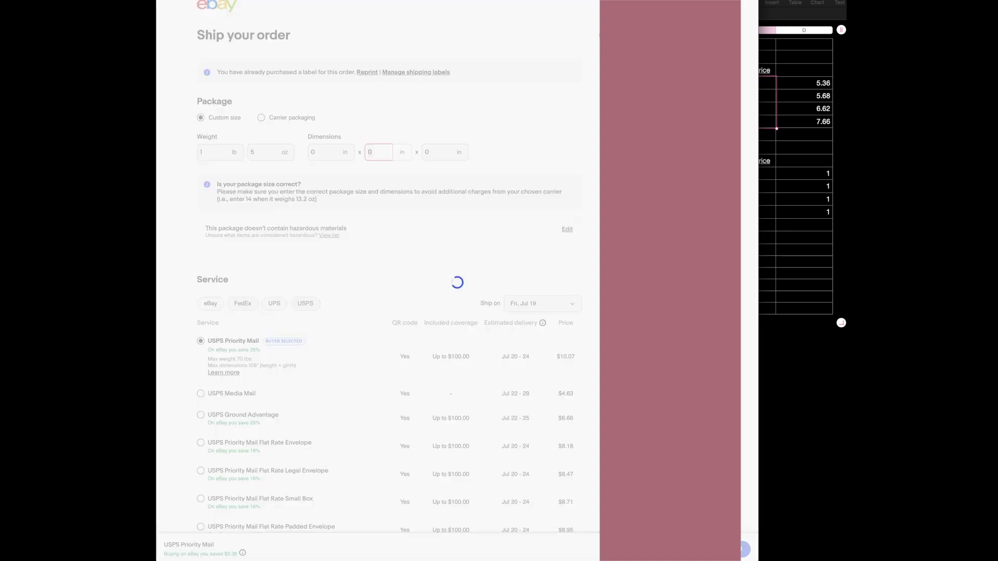
Look up the USPS Priority Mail Flat Rate Padded Envelope price and enter 8.95 as the Padded Flat Rate cost in B11.
{"action": "scroll", "coordinate": [405, 306], "scroll_direction": "down", "scroll_amount": 1}
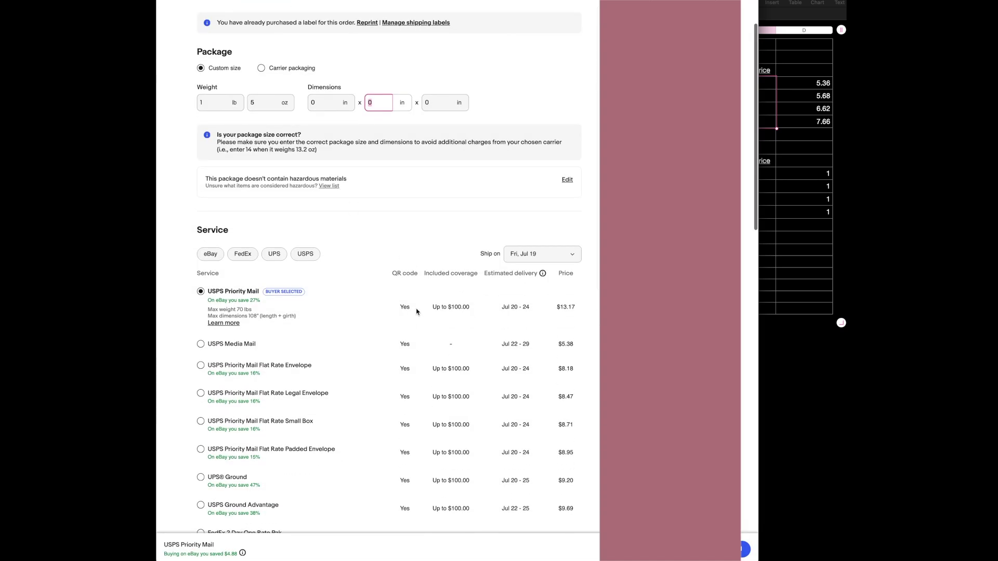
{"action": "scroll", "coordinate": [416, 311], "scroll_direction": "down", "scroll_amount": 1}
{"action": "scroll", "coordinate": [454, 297], "scroll_direction": "down", "scroll_amount": 1}
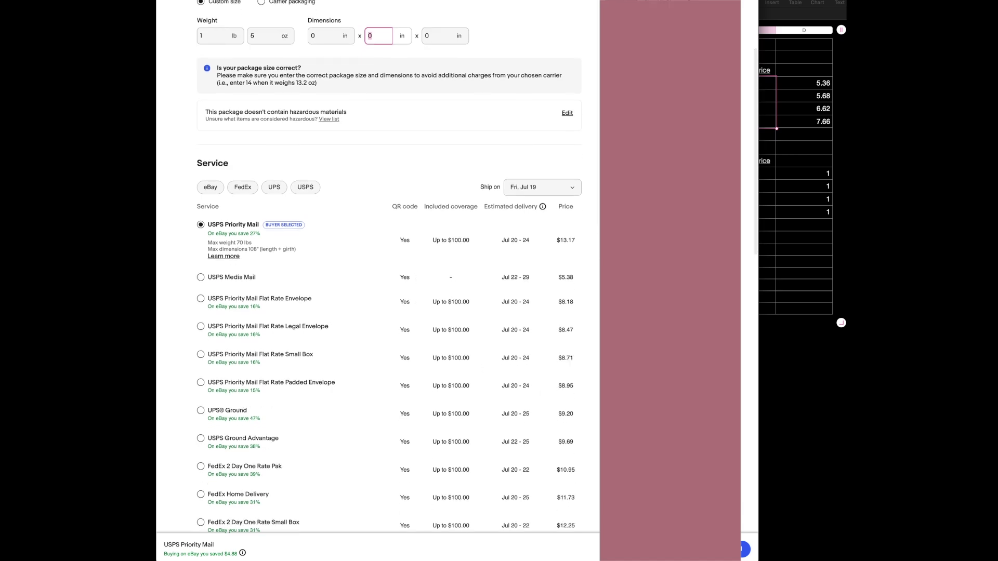
{"action": "left_click_drag", "start_coordinate": [580, 389], "coordinate": [213, 387]}
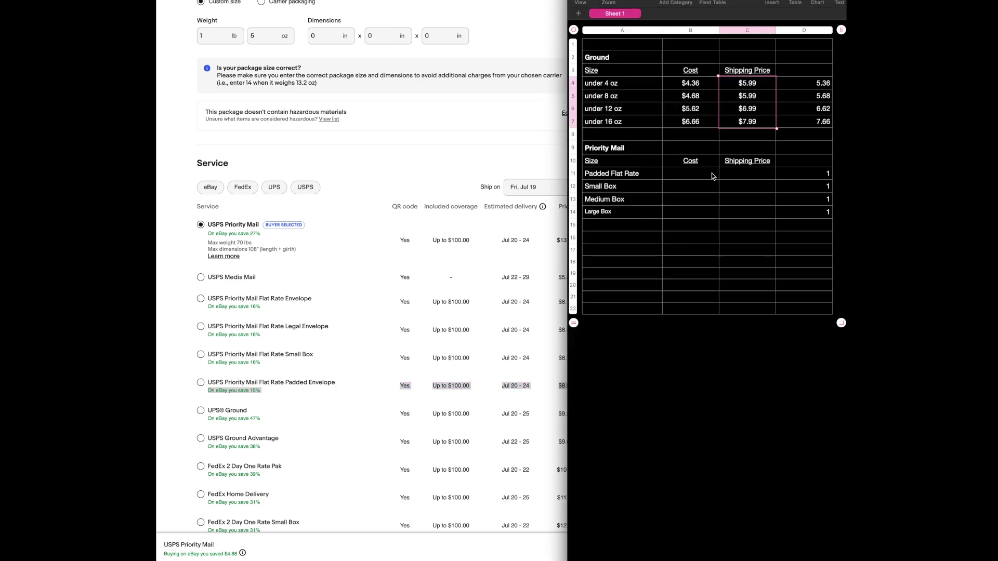
{"action": "left_click", "coordinate": [712, 174]}
{"action": "type", "text": "8.95"}
{"action": "key", "text": "Return"}
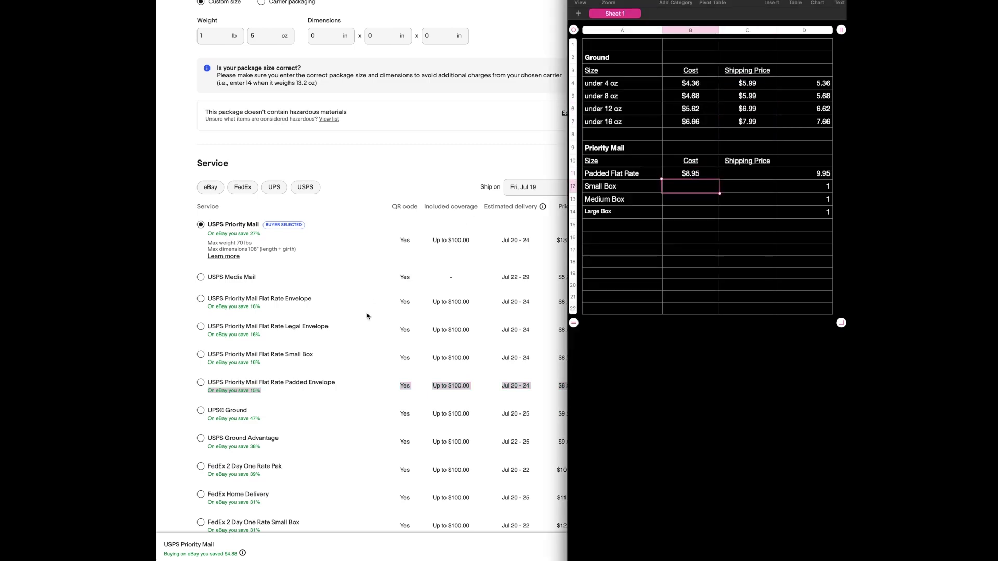
Look up the USPS Priority Mail Flat Rate Small Box price and enter 8.71 as the Small Box cost in B12.
{"action": "left_click", "coordinate": [387, 345]}
{"action": "left_click_drag", "start_coordinate": [574, 359], "coordinate": [251, 356]}
{"action": "left_click", "coordinate": [790, 175]}
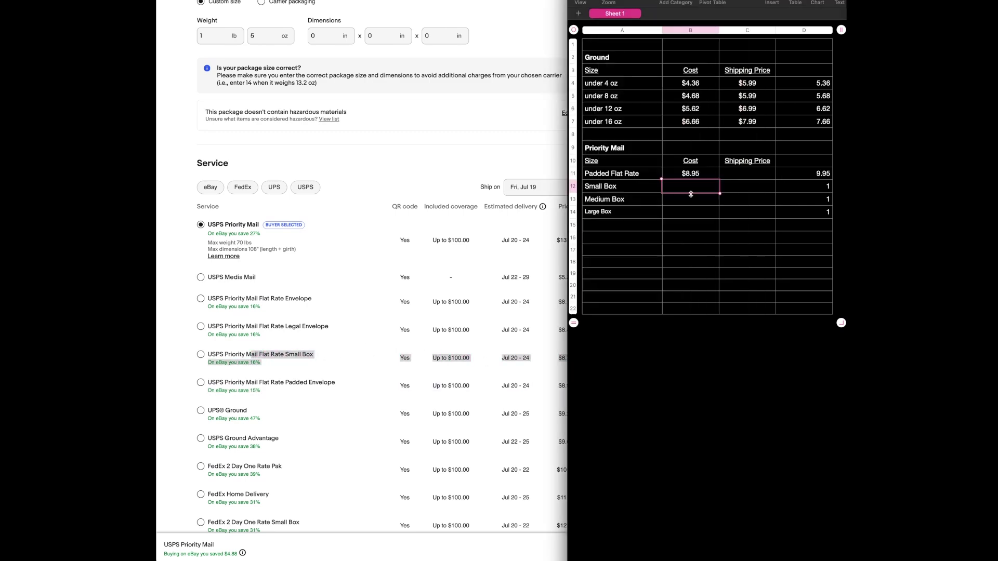
{"action": "type", "text": "8.71"}
{"action": "key", "text": "Return"}
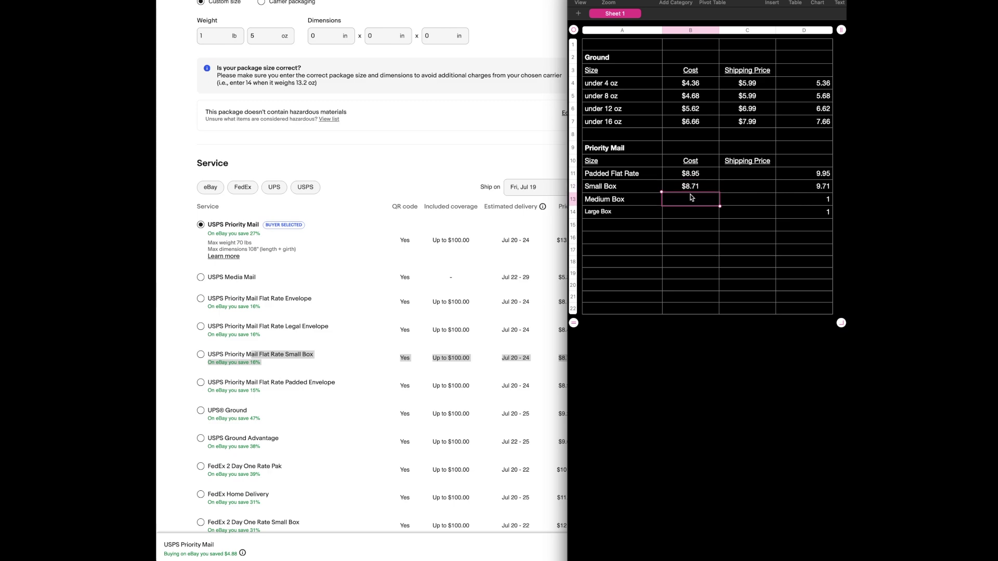
Find the USPS Priority Mail Flat Rate Medium Box price and enter 15.19 as the Medium Box cost in B13.
{"action": "left_click", "coordinate": [377, 248]}
{"action": "scroll", "coordinate": [392, 280], "scroll_direction": "down", "scroll_amount": 5}
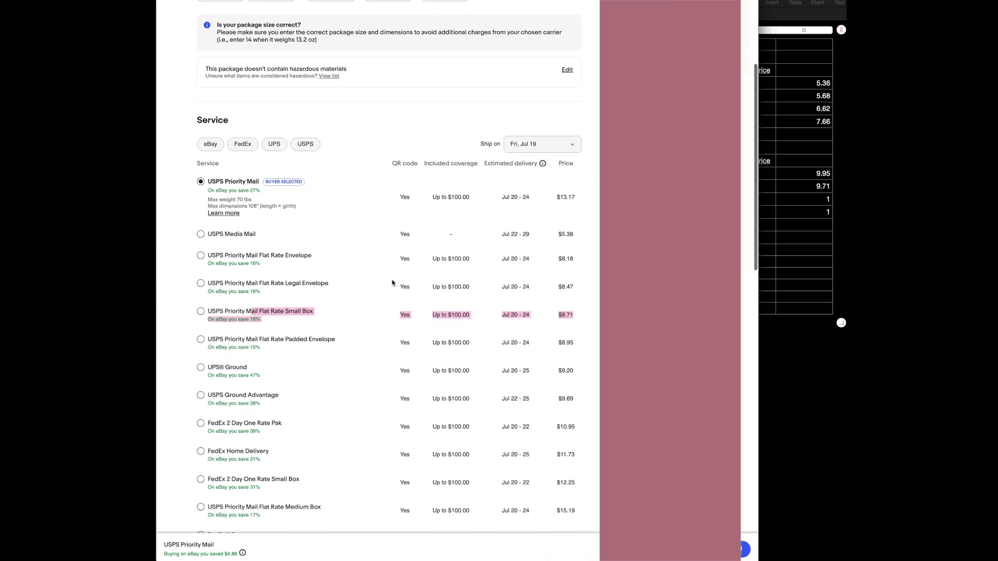
{"action": "scroll", "coordinate": [393, 283], "scroll_direction": "down", "scroll_amount": 2}
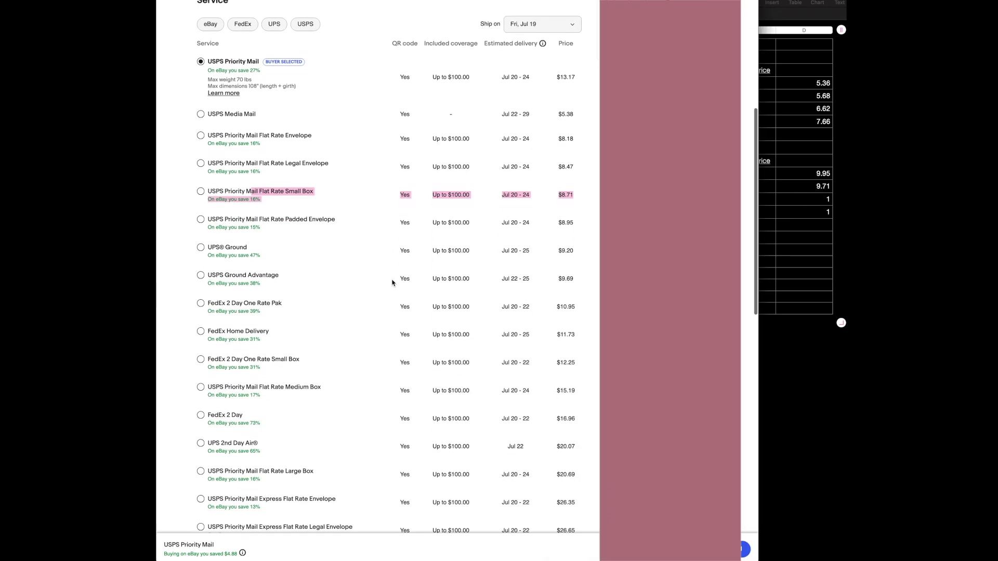
{"action": "scroll", "coordinate": [392, 282], "scroll_direction": "down", "scroll_amount": 2}
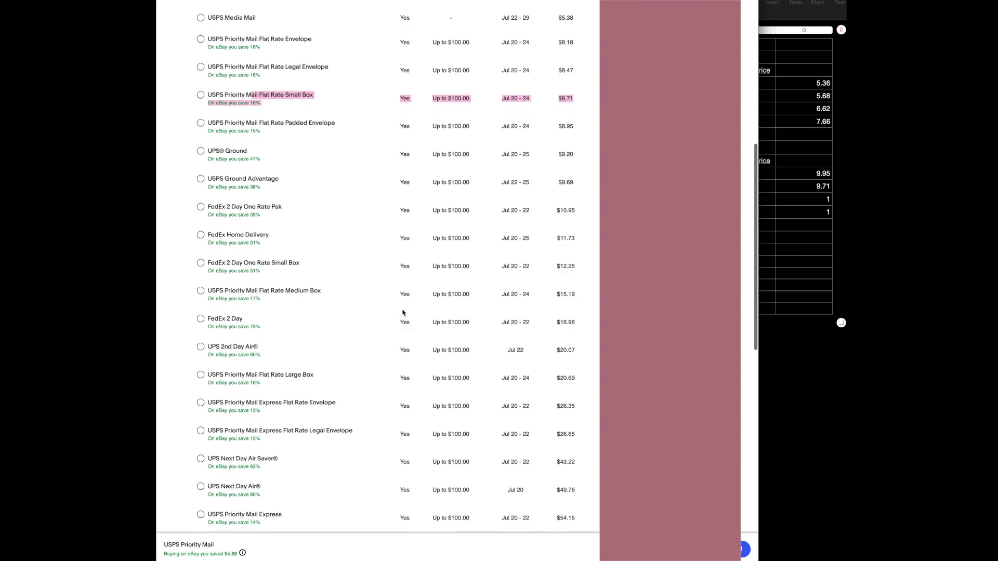
{"action": "left_click_drag", "start_coordinate": [582, 297], "coordinate": [247, 297]}
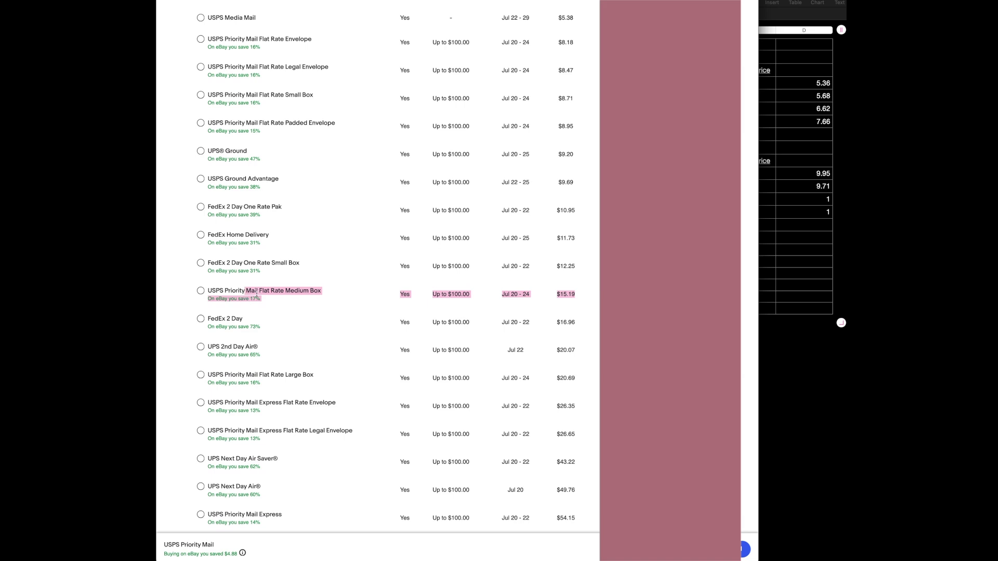
{"action": "left_click", "coordinate": [775, 163]}
{"action": "type", "text": "1"}
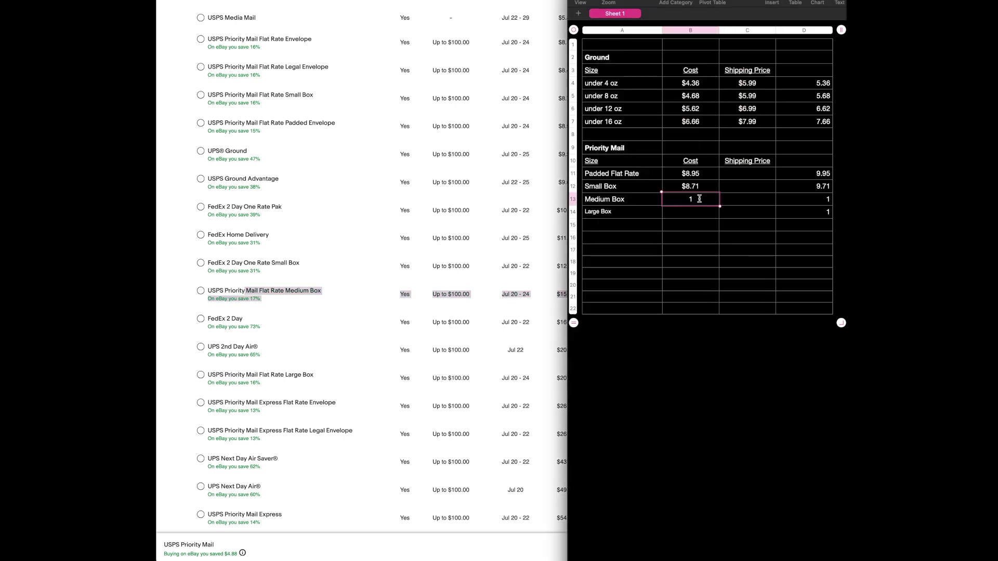
{"action": "type", "text": "5.19"}
{"action": "key", "text": "Return"}
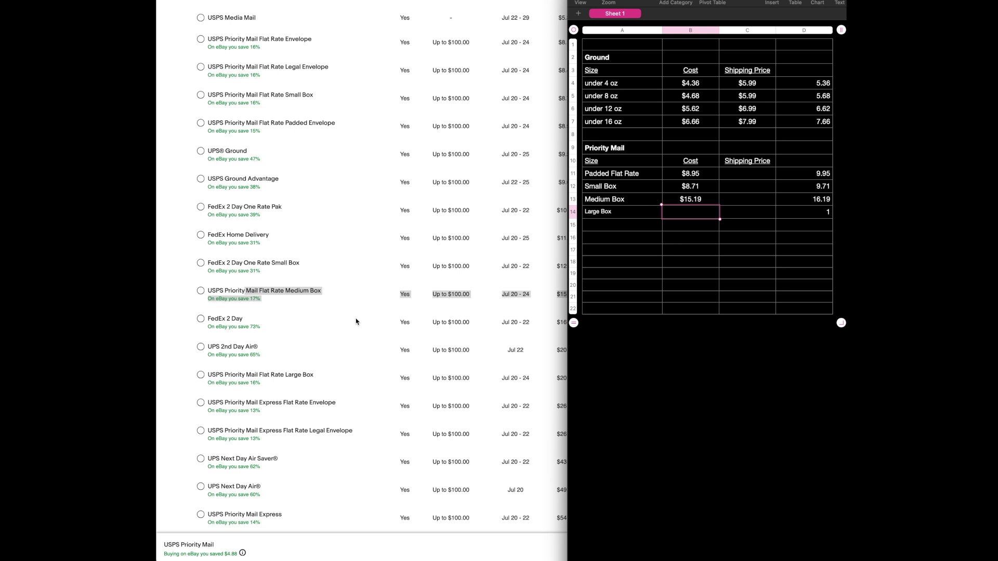
Enter the USPS Flat Rate Large Box price of 20.69 in B14 and enlarge the text of rows 14 to 21 to match the rows above.
{"action": "left_click", "coordinate": [334, 377]}
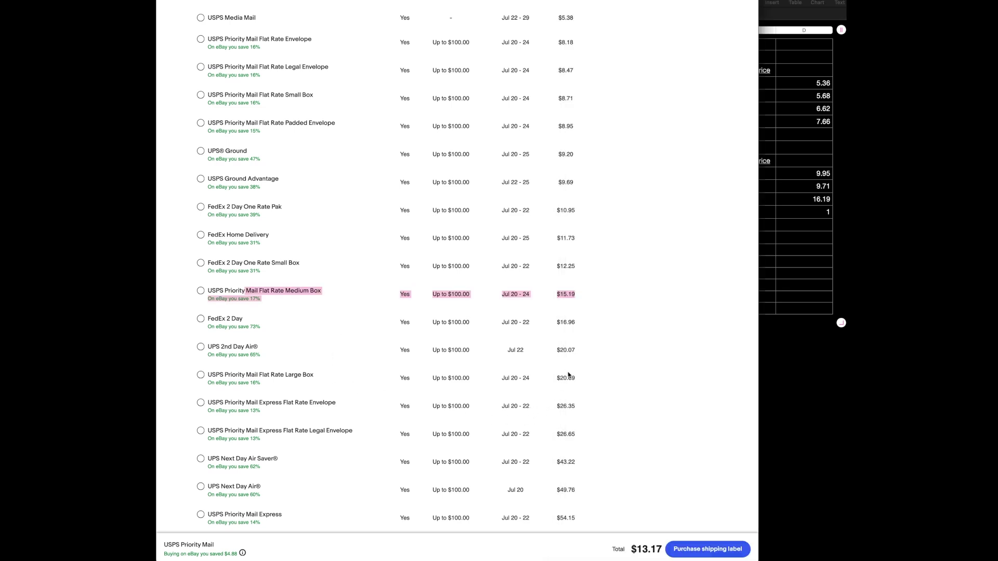
{"action": "left_click_drag", "start_coordinate": [576, 378], "coordinate": [433, 378]}
{"action": "left_click", "coordinate": [778, 211]}
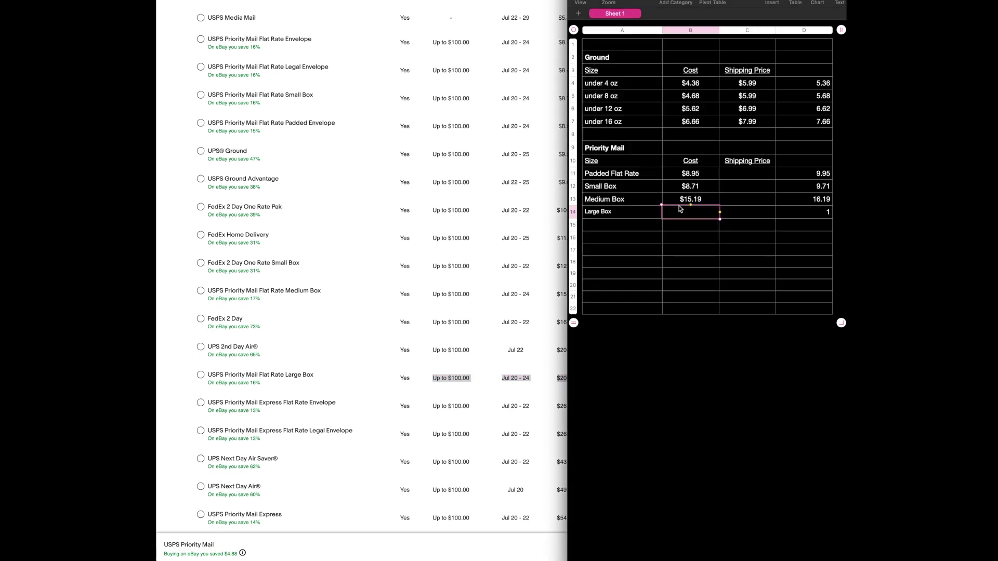
{"action": "type", "text": "20.69"}
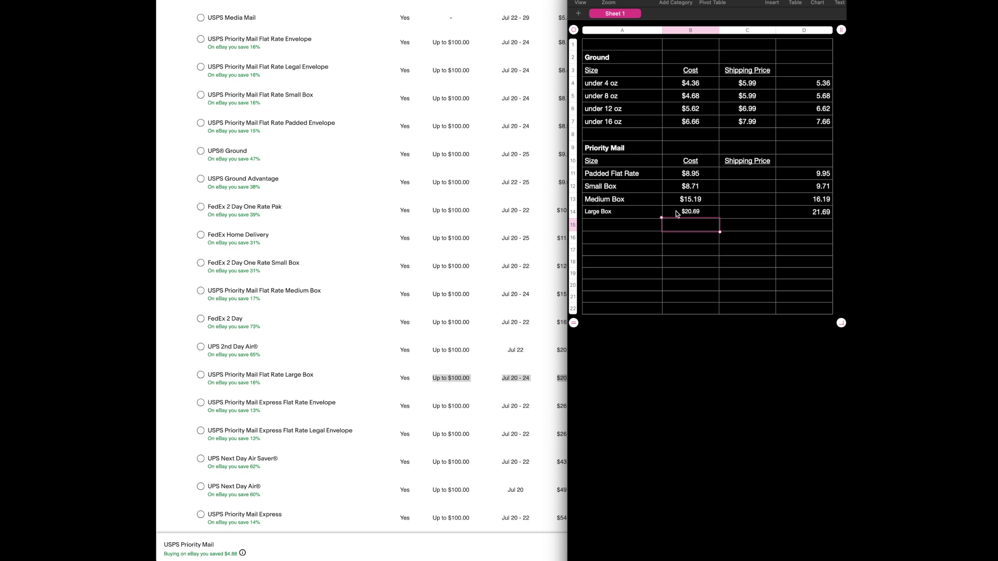
{"action": "left_click_drag", "start_coordinate": [573, 212], "coordinate": [576, 301]}
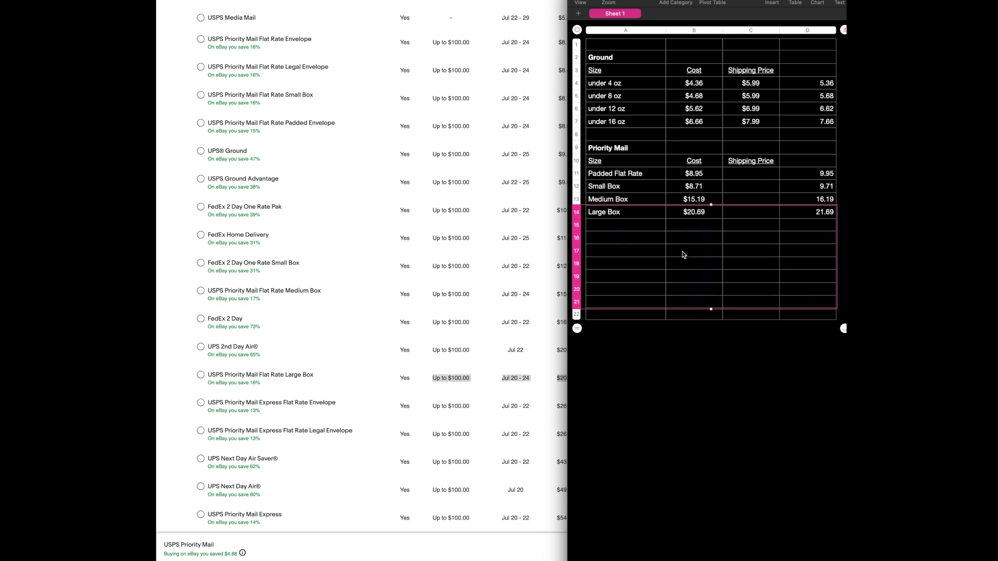
Fill the Priority Mail shipping prices in C11:C14 with the Ground rounding formula from C4, giving $9.99, $9.99, $16.99 and $21.99.
{"action": "left_click", "coordinate": [710, 253]}
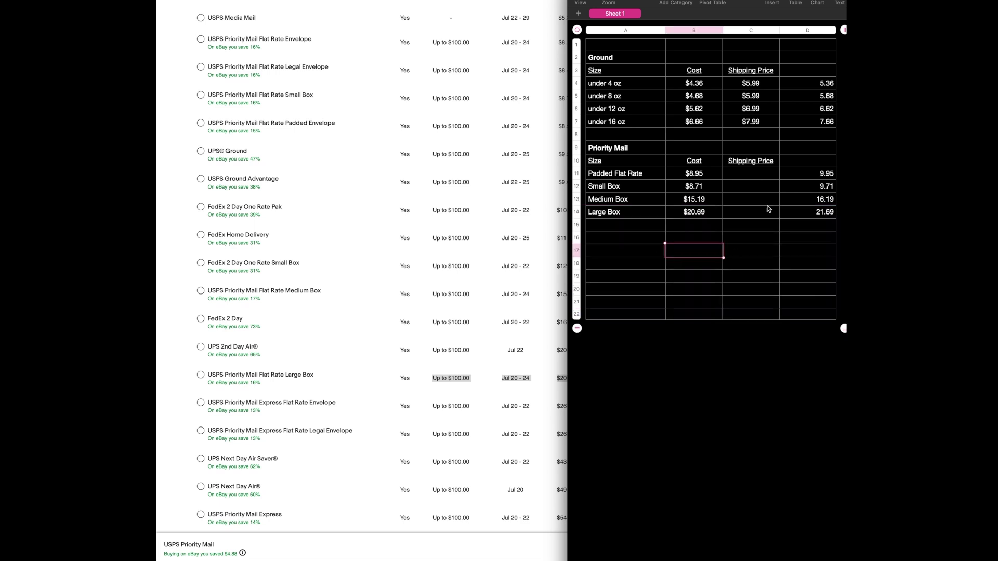
{"action": "left_click", "coordinate": [753, 85]}
{"action": "left_click_drag", "start_coordinate": [756, 175], "coordinate": [757, 213]}
{"action": "type", "text": "$9.99 $9.99 $16.99 $21.99"}
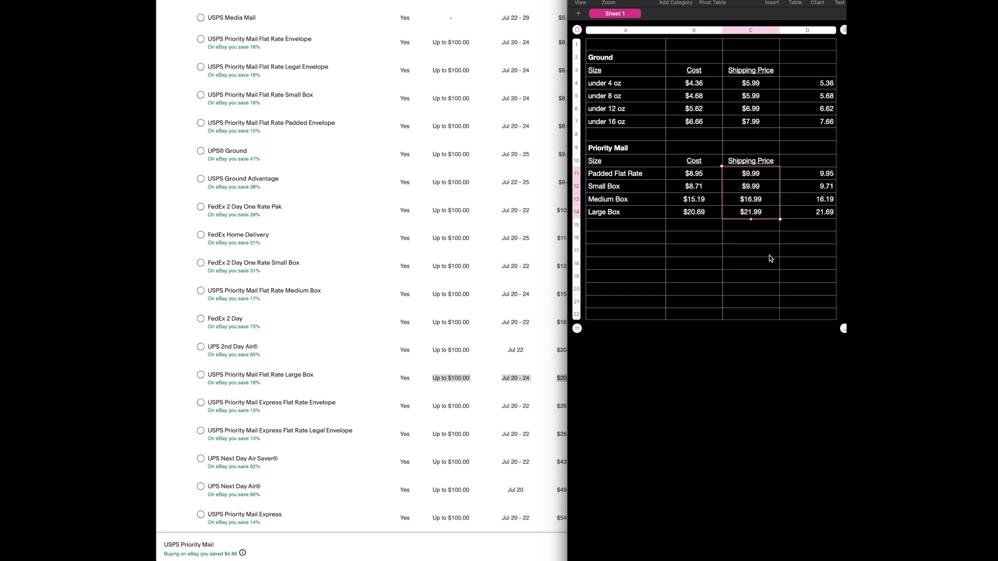
Hide helper column D in the shipping price table.
{"action": "left_click", "coordinate": [813, 31]}
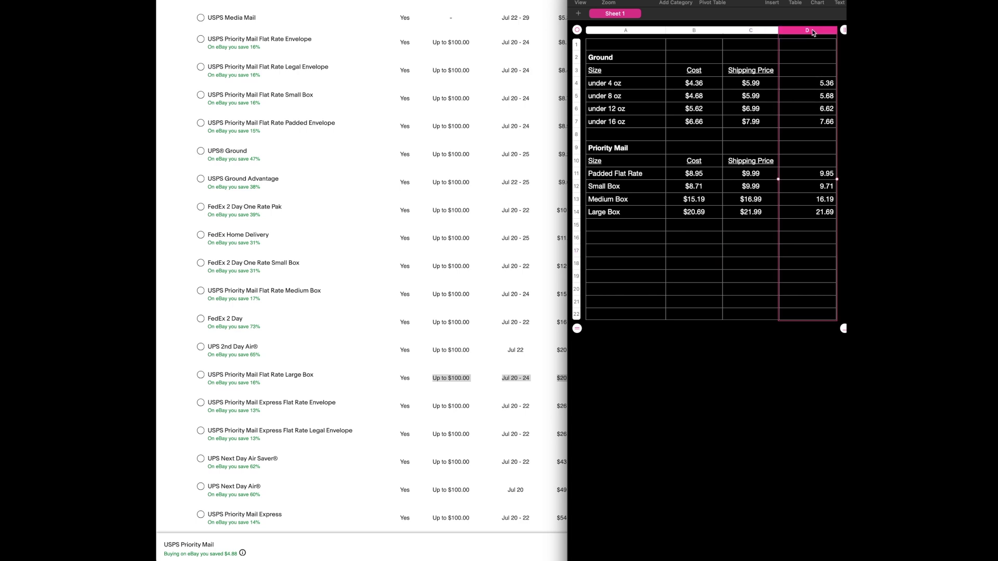
{"action": "right_click", "coordinate": [806, 30]}
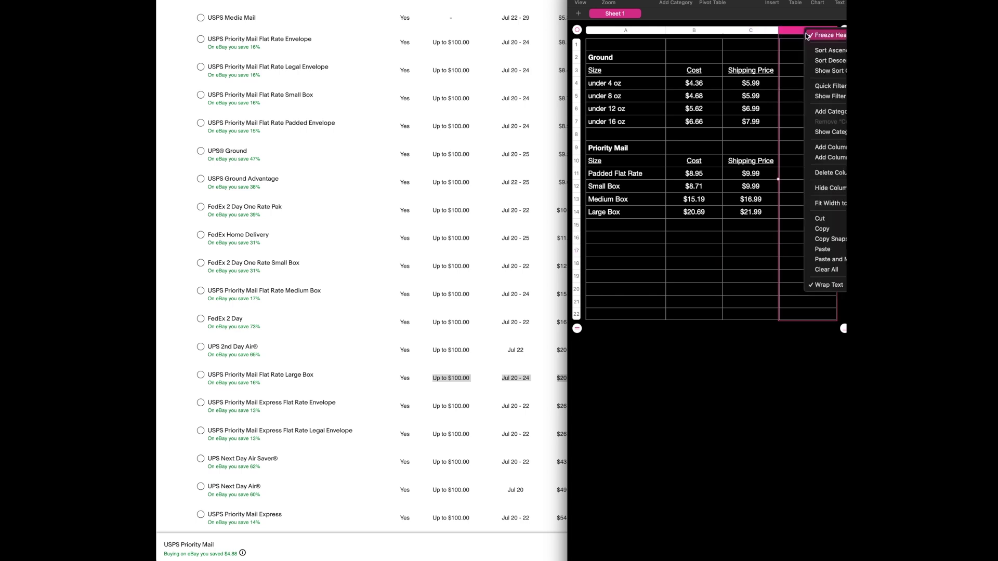
{"action": "left_click", "coordinate": [824, 188]}
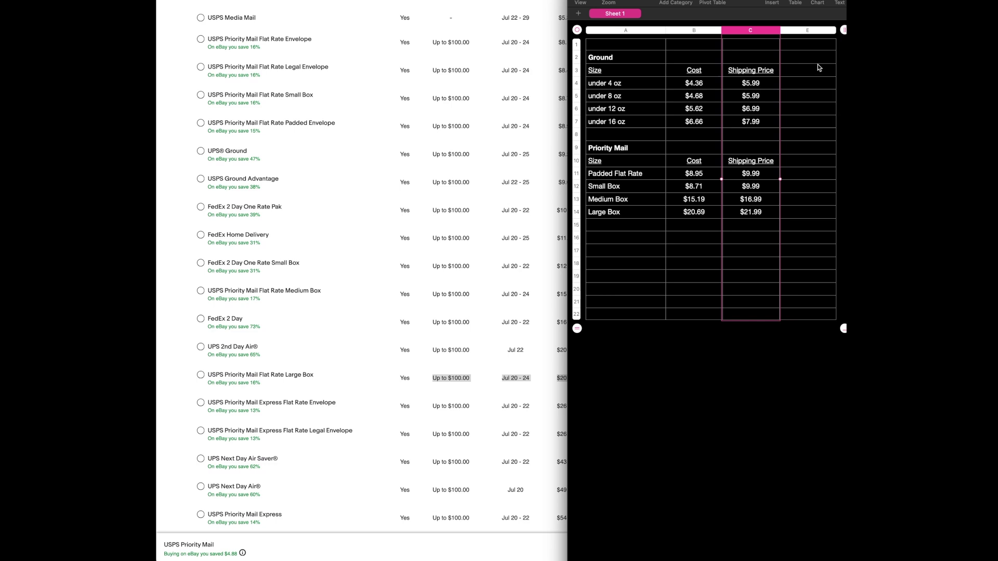
Add the header Old Price in E3, beside the Ground section's Shipping Price header.
{"action": "left_click", "coordinate": [806, 77]}
{"action": "type", "text": "Diff"}
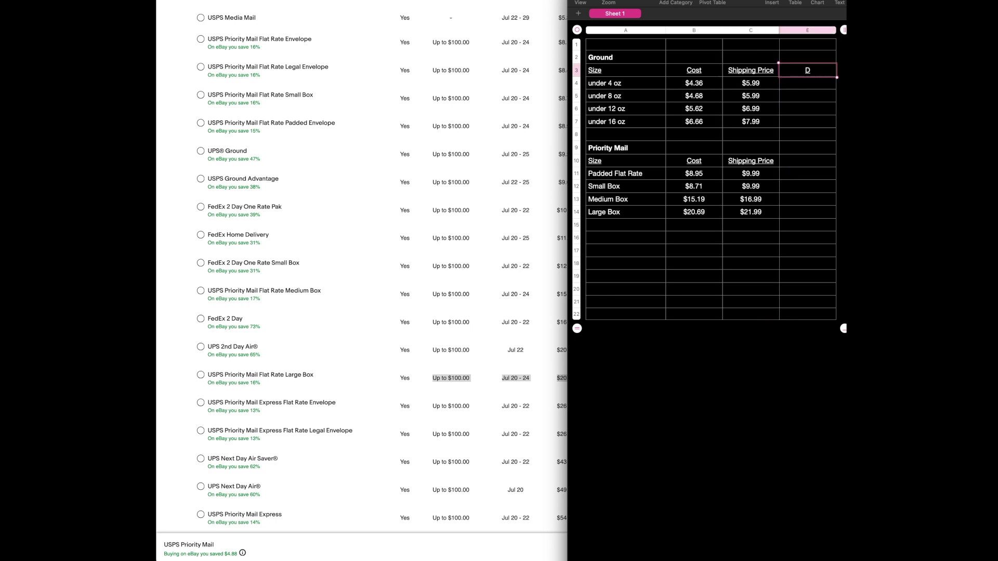
{"action": "key", "text": "BackSpace"}
{"action": "key", "text": "BackSpace"}
{"action": "key", "text": "BackSpace"}
{"action": "key", "text": "BackSpace"}
{"action": "type", "text": "Old Price"}
{"action": "key", "text": "Return"}
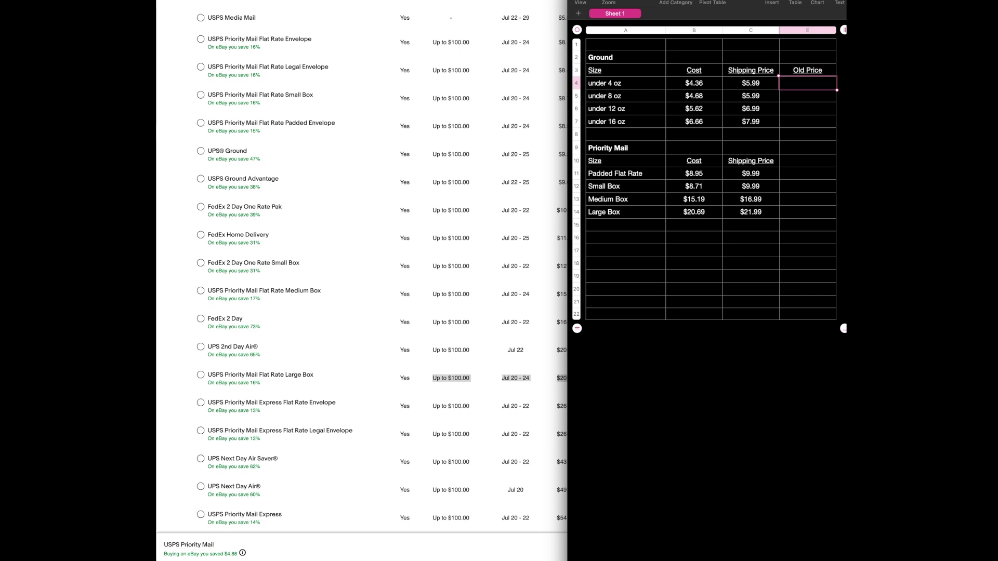
Bring up the inventory spreadsheet's Shipping Cost column for reference and enter 6.99 as the under 16 oz old price in E7.
{"action": "key", "text": "super+grave"}
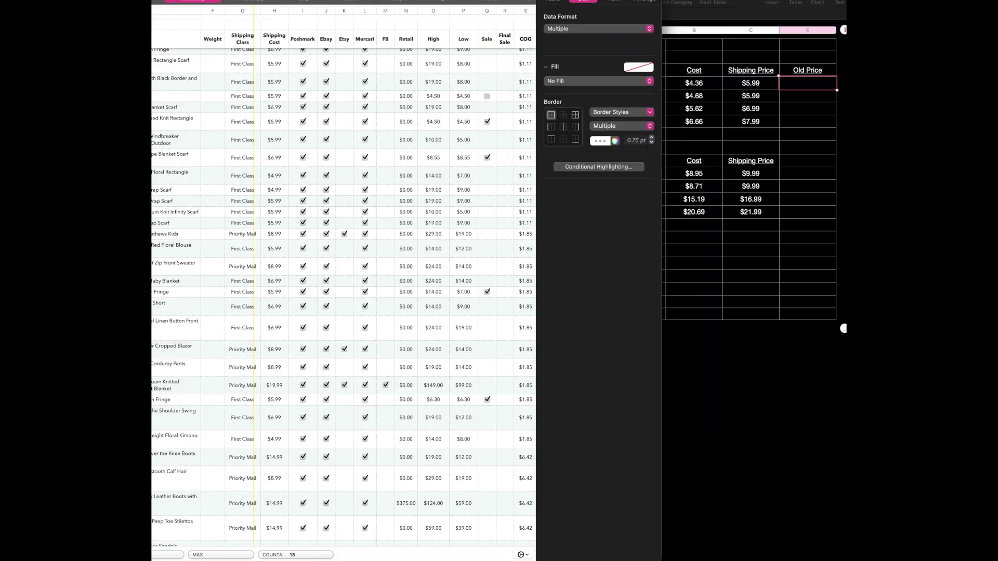
{"action": "left_click_drag", "start_coordinate": [519, 2], "coordinate": [413, 1]}
{"action": "scroll", "coordinate": [256, 73], "scroll_direction": "up", "scroll_amount": 5}
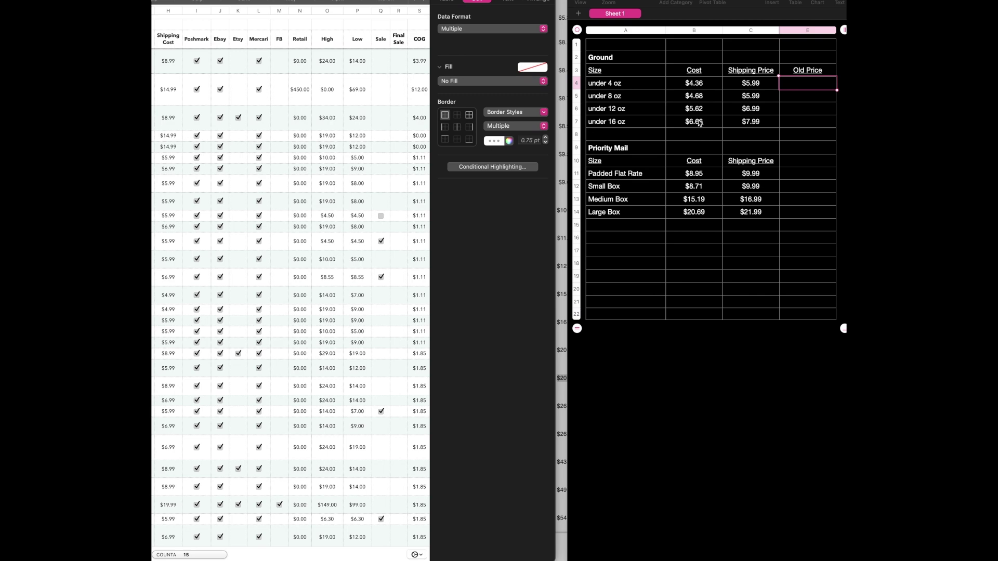
{"action": "left_click", "coordinate": [800, 124]}
{"action": "type", "text": "5.98"}
{"action": "key", "text": "BackSpace"}
{"action": "key", "text": "BackSpace"}
{"action": "key", "text": "BackSpace"}
{"action": "key", "text": "BackSpace"}
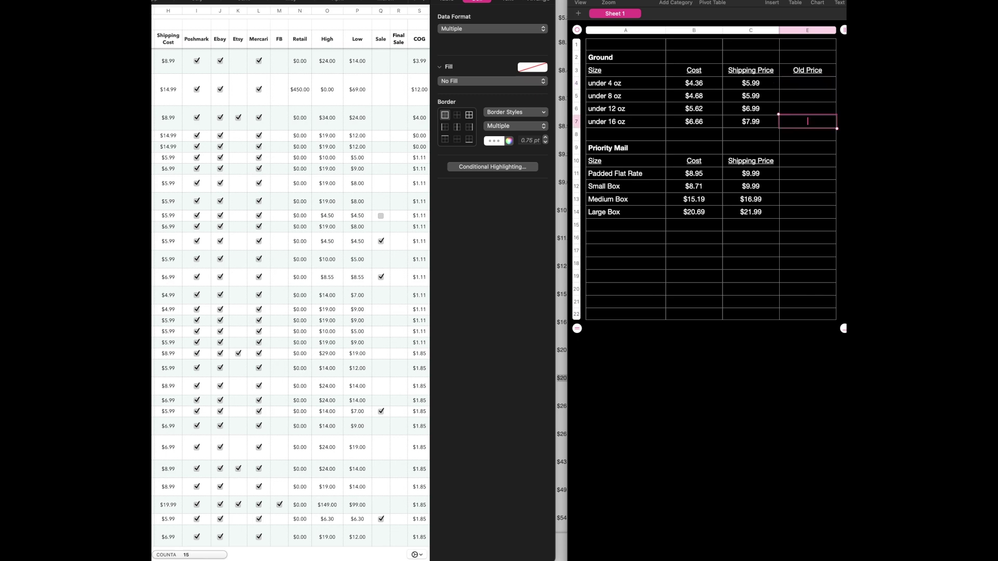
{"action": "type", "text": "6.99"}
{"action": "key", "text": "Left"}
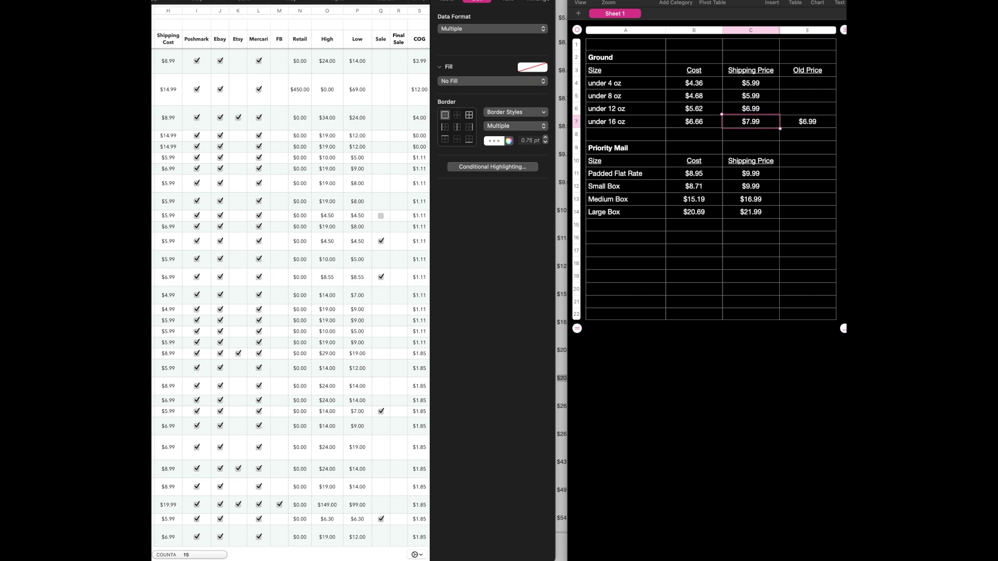
Enter the old Ground prices 5.99 for under 12 oz, 4.99 for under 8 oz and 3.99 for under 4 oz in column E.
{"action": "key", "text": "Up"}
{"action": "key", "text": "Right"}
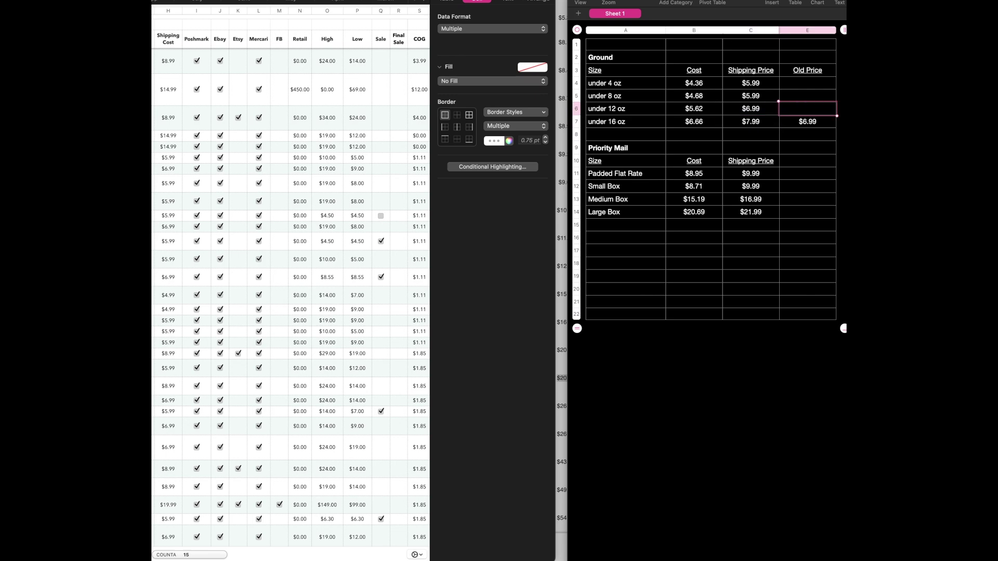
{"action": "type", "text": "5.99"}
{"action": "key", "text": "Up"}
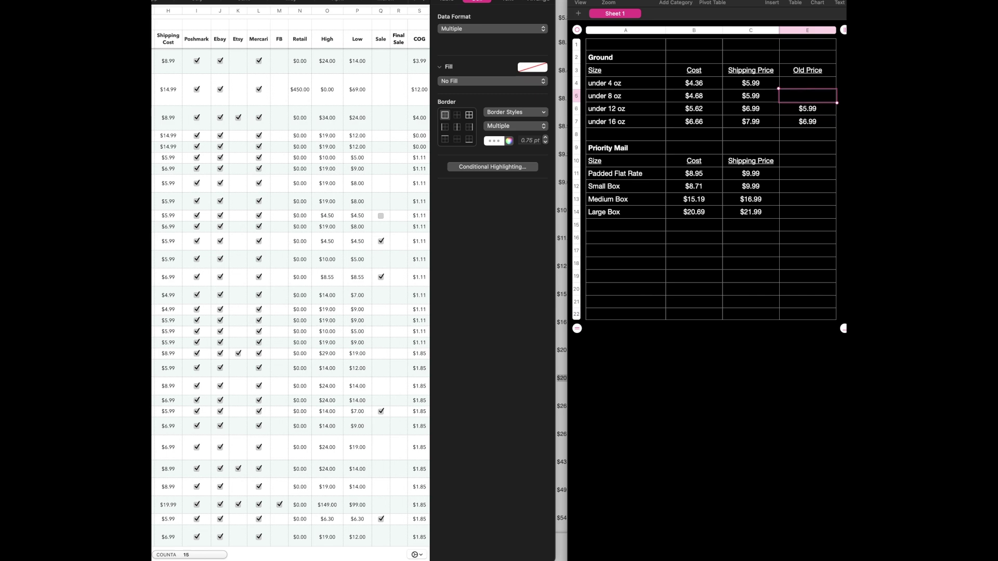
{"action": "type", "text": "4.99"}
{"action": "key", "text": "Up"}
{"action": "type", "text": "3.99"}
{"action": "key", "text": "Return"}
Enter the old Priority Mail prices 8.99, 8.99, 14.99 and 19.99 in E11:E14.
{"action": "left_click", "coordinate": [814, 175]}
{"action": "type", "text": "8.99"}
{"action": "key", "text": "Return"}
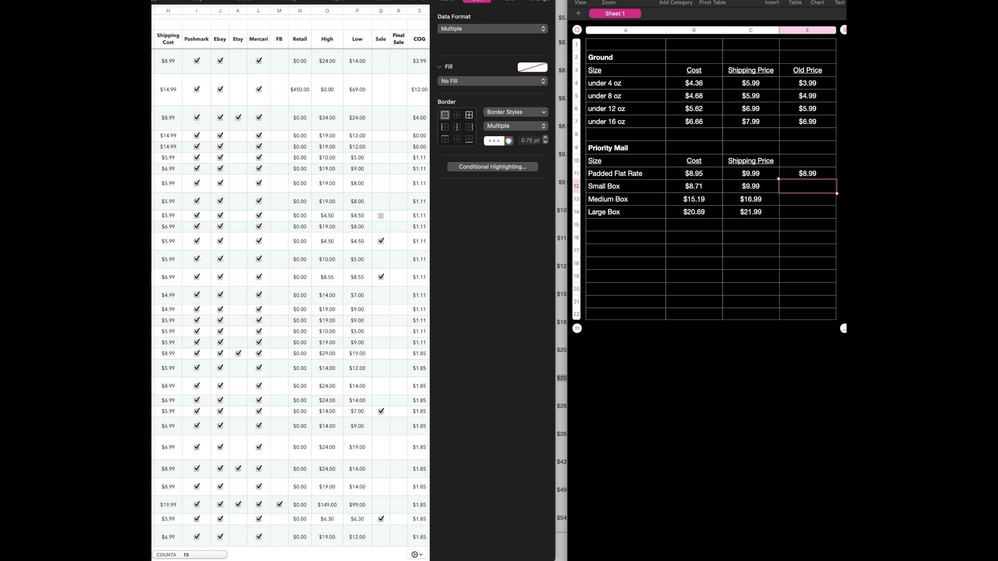
{"action": "type", "text": "8.99"}
{"action": "key", "text": "Return"}
{"action": "type", "text": "14.99"}
{"action": "key", "text": "Return"}
{"action": "type", "text": "19.99"}
{"action": "key", "text": "Return"}
Set the under 4 oz shipping price in C4 to 4.99.
{"action": "key", "text": "super+Tab"}
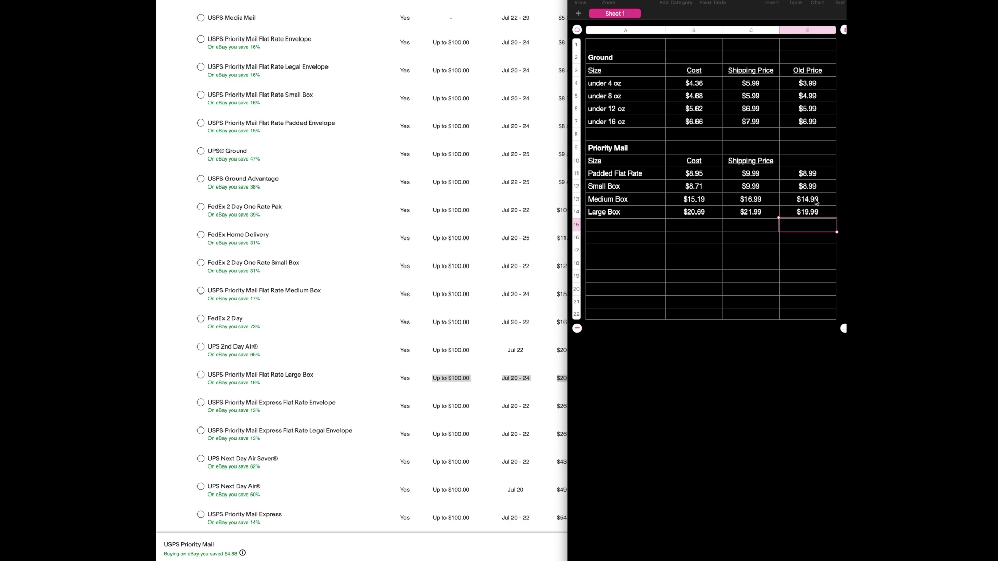
{"action": "left_click_drag", "start_coordinate": [749, 203], "coordinate": [818, 212]}
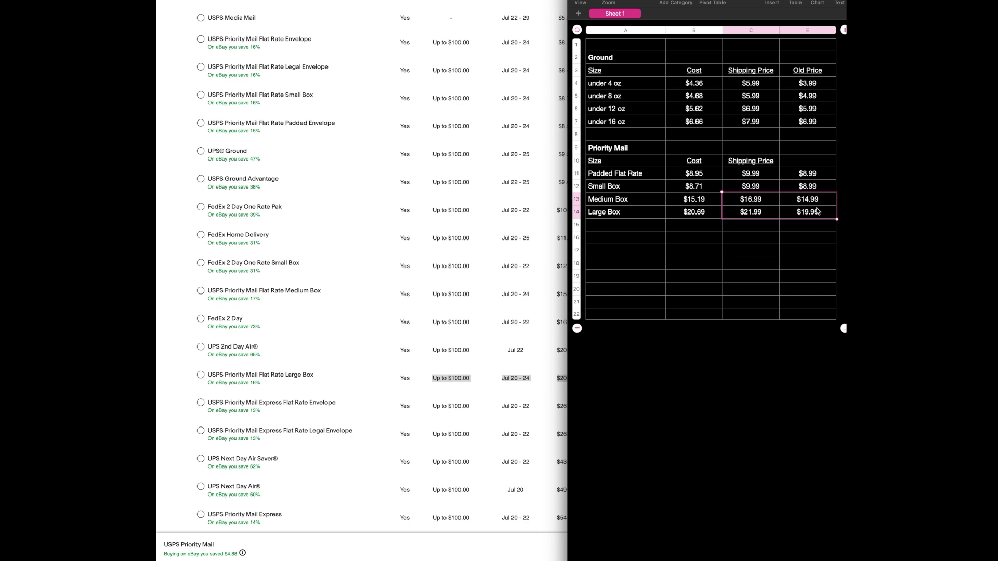
{"action": "left_click", "coordinate": [758, 87]}
{"action": "type", "text": "4.99"}
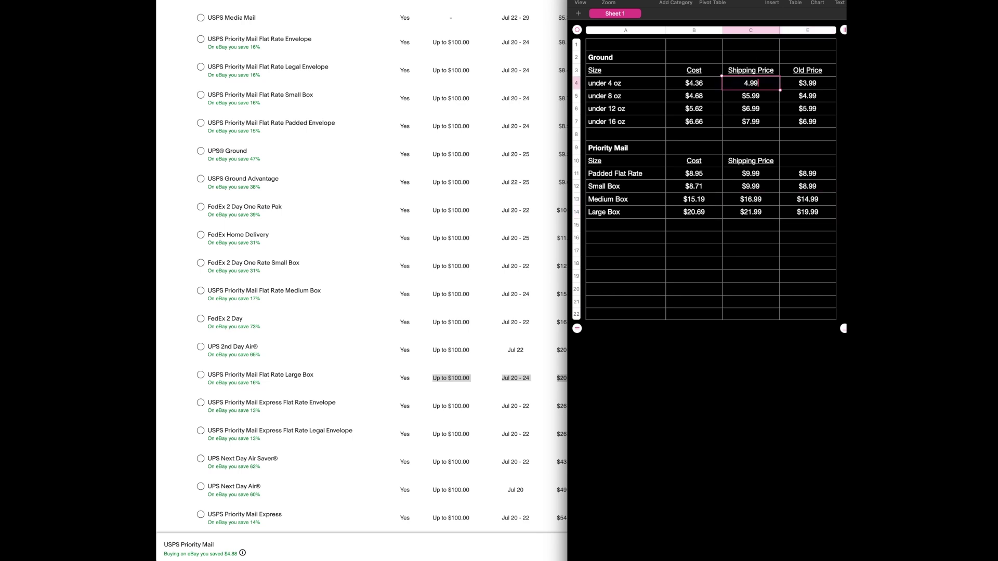
{"action": "key", "text": "Return"}
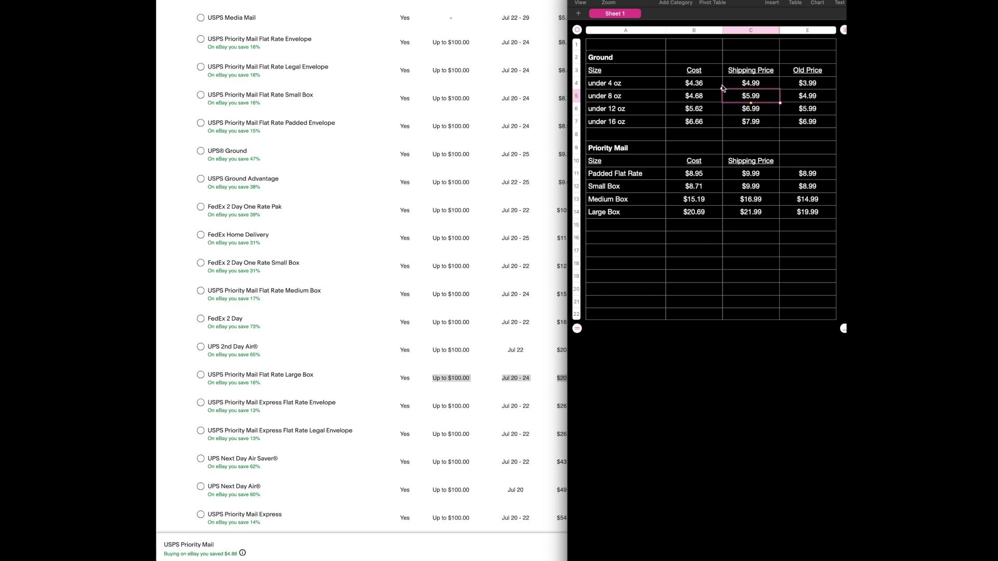
{"action": "double_click", "coordinate": [665, 31]}
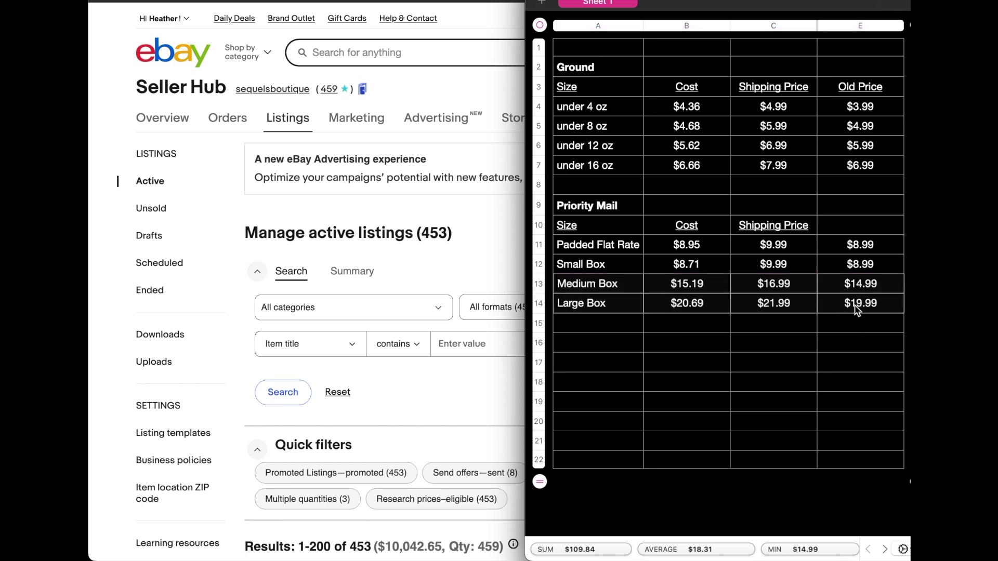
{"action": "left_click", "coordinate": [768, 306]}
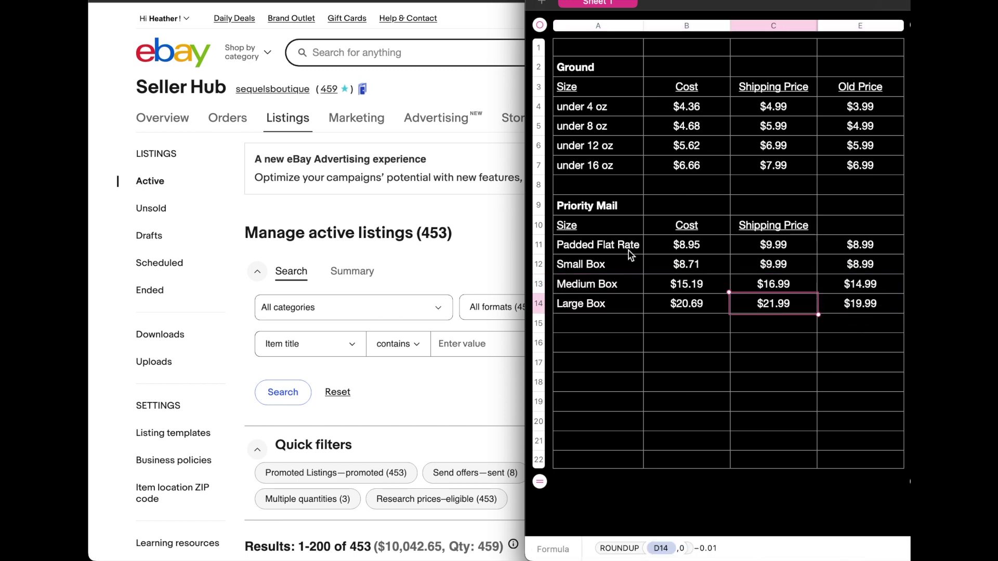
Switch to eBay, start a new bulk edit of all active listings instead of the saved draft, and find the Lowest shipping cost column.
{"action": "left_click", "coordinate": [457, 257]}
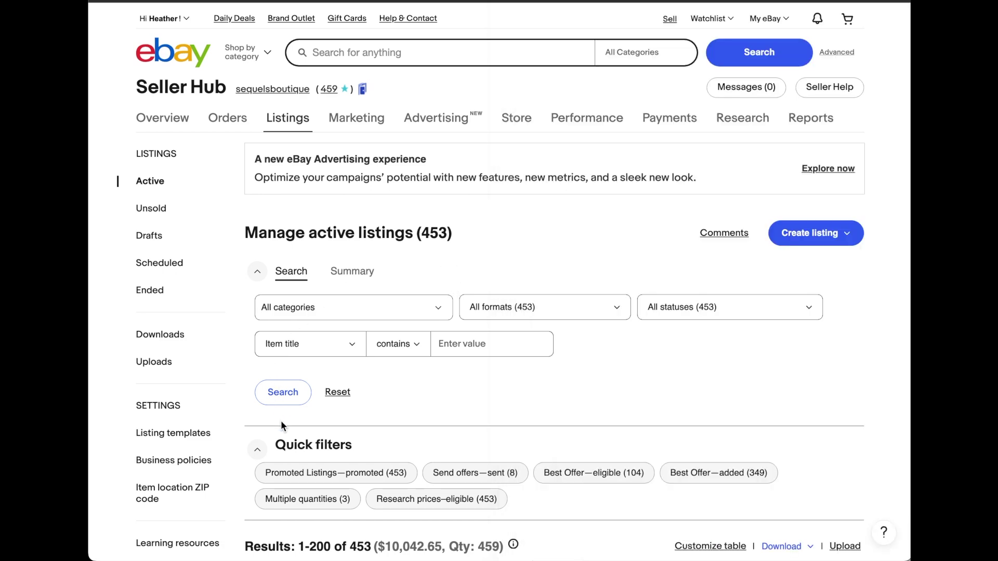
{"action": "scroll", "coordinate": [288, 429], "scroll_direction": "down", "scroll_amount": 2}
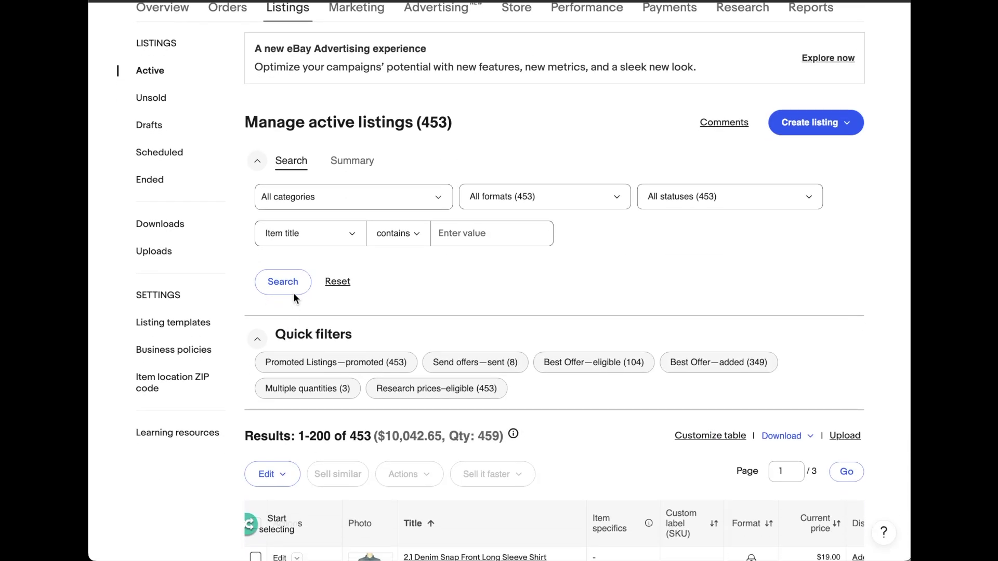
{"action": "left_click", "coordinate": [285, 476]}
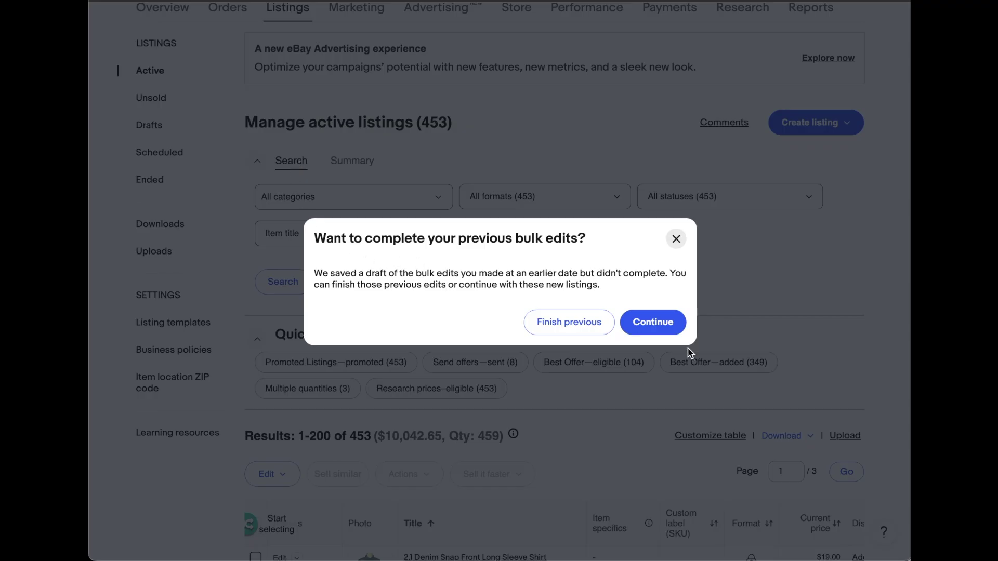
{"action": "left_click", "coordinate": [666, 326]}
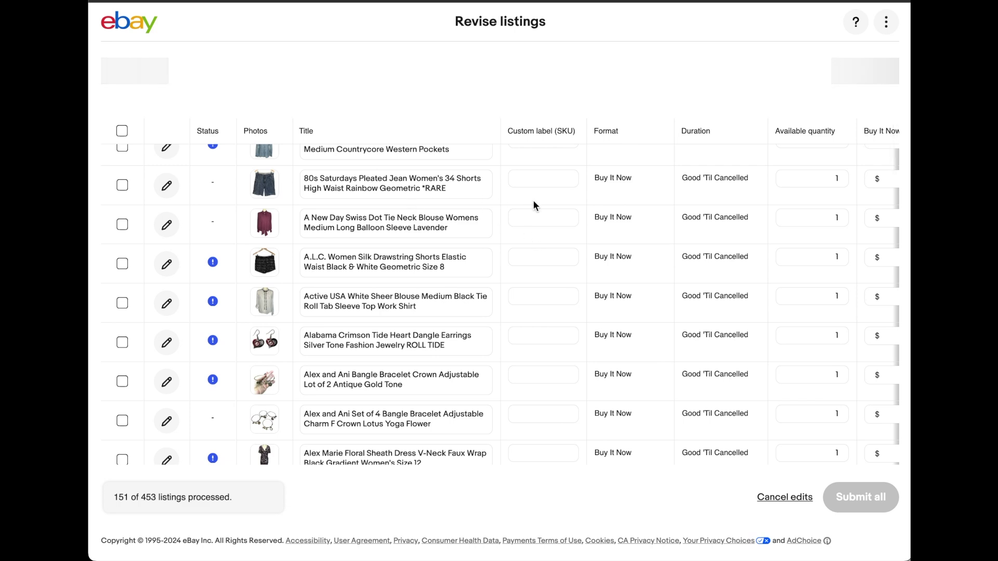
{"action": "scroll", "coordinate": [560, 167], "scroll_direction": "right", "scroll_amount": 5}
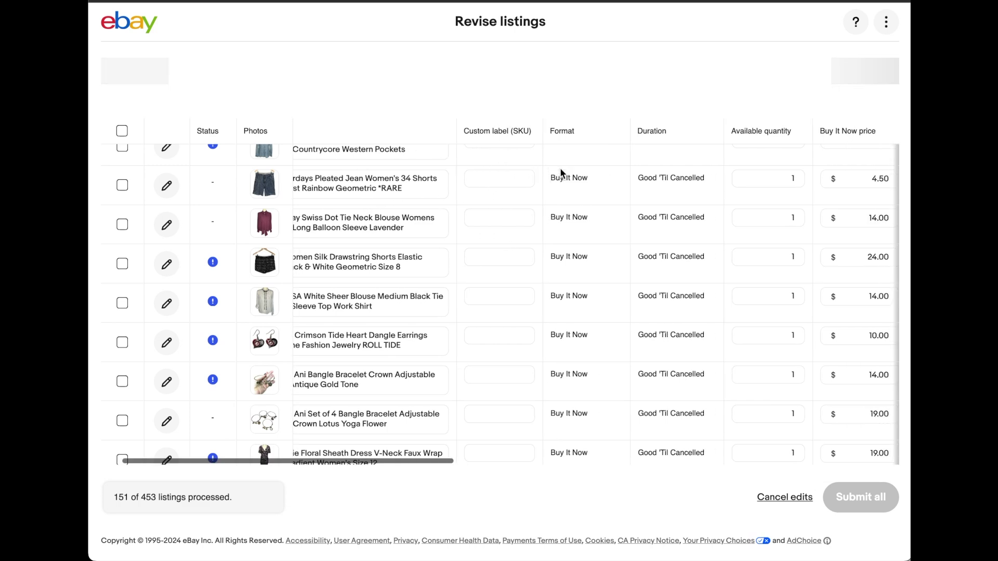
{"action": "scroll", "coordinate": [560, 172], "scroll_direction": "right", "scroll_amount": 6}
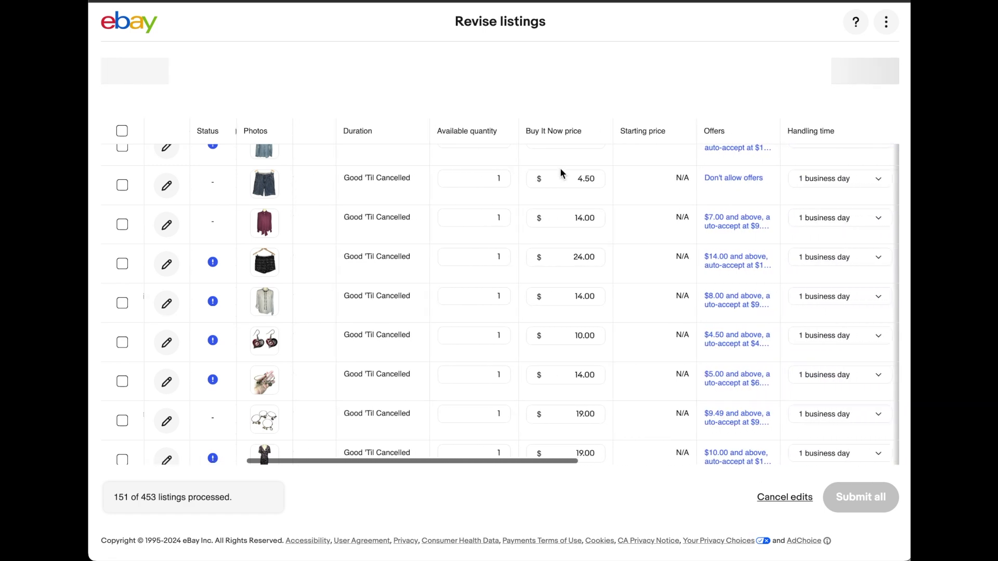
{"action": "scroll", "coordinate": [560, 173], "scroll_direction": "right", "scroll_amount": 6}
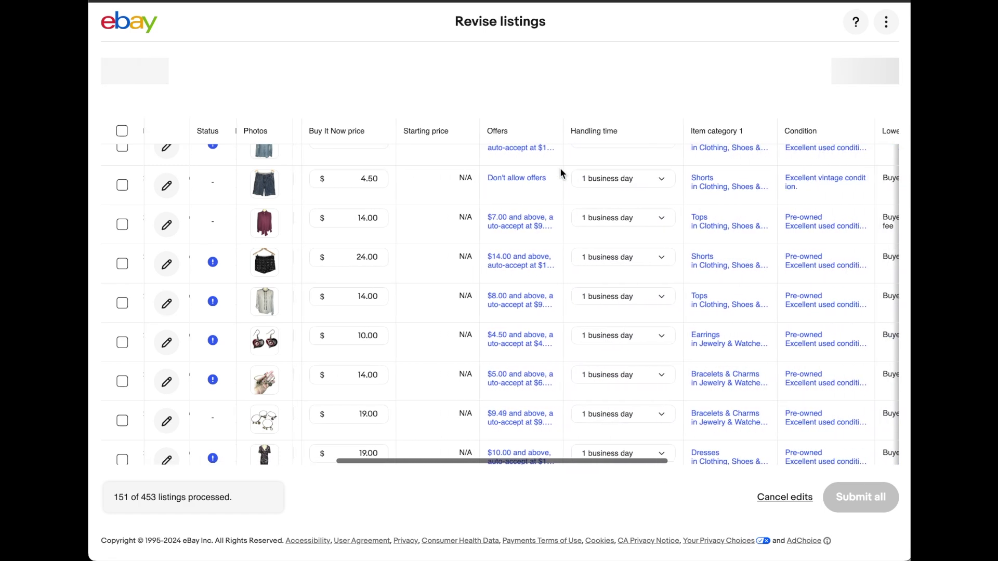
{"action": "scroll", "coordinate": [560, 173], "scroll_direction": "right", "scroll_amount": 5}
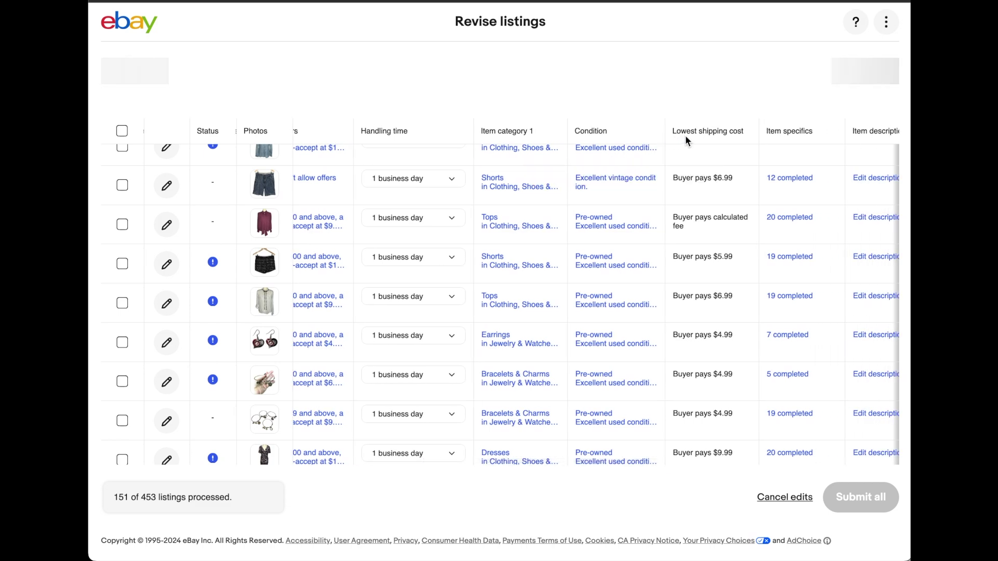
{"action": "scroll", "coordinate": [692, 129], "scroll_direction": "right", "scroll_amount": 3}
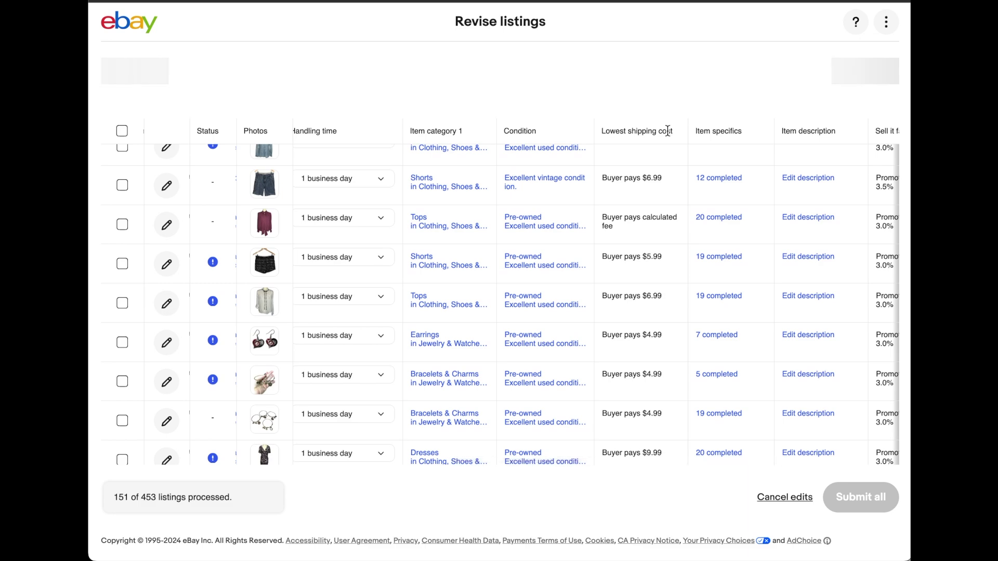
Select all the remaining listings whose lowest shipping cost is Buyer pays $14.99, including the Sheets and Outfits & Sets items.
{"action": "left_click", "coordinate": [42, 394]}
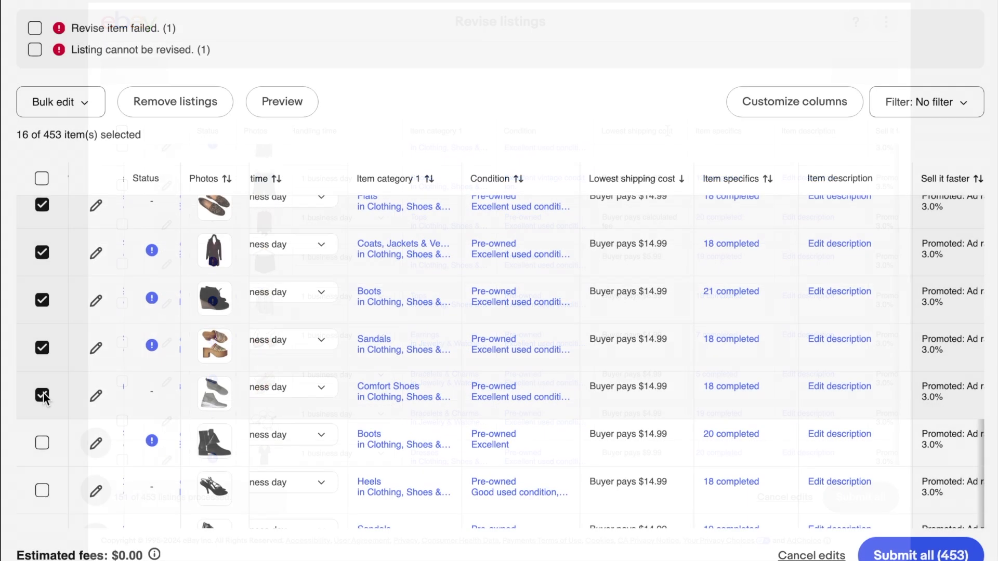
{"action": "scroll", "coordinate": [44, 399], "scroll_direction": "down", "scroll_amount": 2}
{"action": "left_click", "coordinate": [42, 325]}
{"action": "left_click", "coordinate": [42, 373]}
{"action": "scroll", "coordinate": [45, 351], "scroll_direction": "down", "scroll_amount": 2}
{"action": "left_click", "coordinate": [42, 337]}
{"action": "left_click", "coordinate": [42, 383]}
{"action": "scroll", "coordinate": [44, 386], "scroll_direction": "down", "scroll_amount": 2}
{"action": "left_click", "coordinate": [42, 353]}
{"action": "left_click", "coordinate": [42, 404]}
{"action": "scroll", "coordinate": [42, 404], "scroll_direction": "down", "scroll_amount": 2}
{"action": "left_click", "coordinate": [42, 361]}
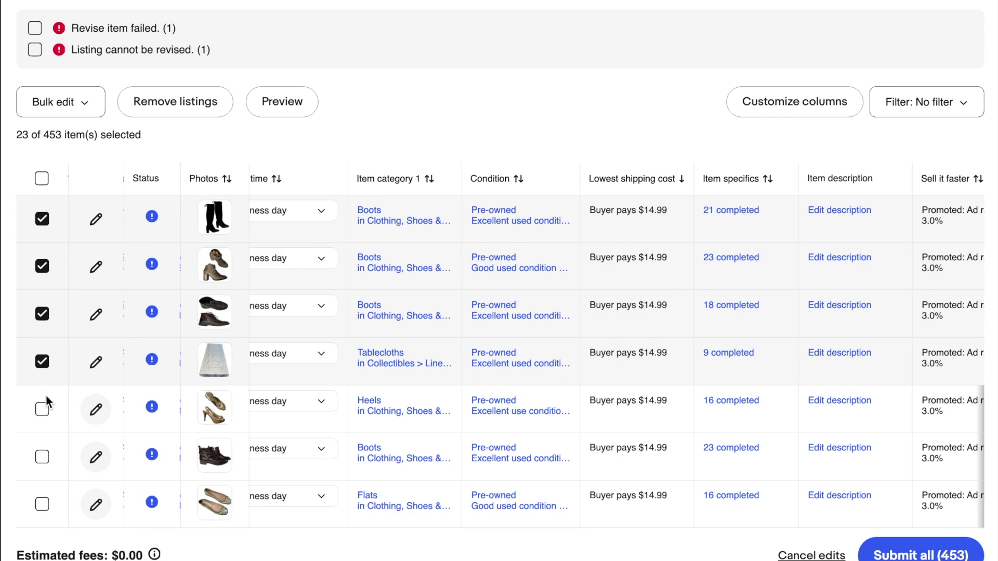
{"action": "left_click", "coordinate": [42, 409]}
{"action": "scroll", "coordinate": [43, 403], "scroll_direction": "down", "scroll_amount": 2}
{"action": "left_click", "coordinate": [42, 345]}
{"action": "left_click", "coordinate": [42, 393]}
{"action": "scroll", "coordinate": [41, 391], "scroll_direction": "down", "scroll_amount": 2}
{"action": "left_click", "coordinate": [42, 326]}
{"action": "left_click", "coordinate": [43, 374]}
{"action": "scroll", "coordinate": [41, 366], "scroll_direction": "down", "scroll_amount": 2}
{"action": "left_click", "coordinate": [44, 336]}
{"action": "left_click", "coordinate": [43, 382]}
{"action": "scroll", "coordinate": [48, 382], "scroll_direction": "down", "scroll_amount": 1}
{"action": "left_click", "coordinate": [42, 355]}
{"action": "left_click", "coordinate": [42, 404]}
{"action": "scroll", "coordinate": [42, 405], "scroll_direction": "down", "scroll_amount": 1}
{"action": "left_click", "coordinate": [43, 375]}
{"action": "left_click", "coordinate": [42, 426]}
{"action": "scroll", "coordinate": [46, 416], "scroll_direction": "down", "scroll_amount": 1}
{"action": "left_click", "coordinate": [43, 393]}
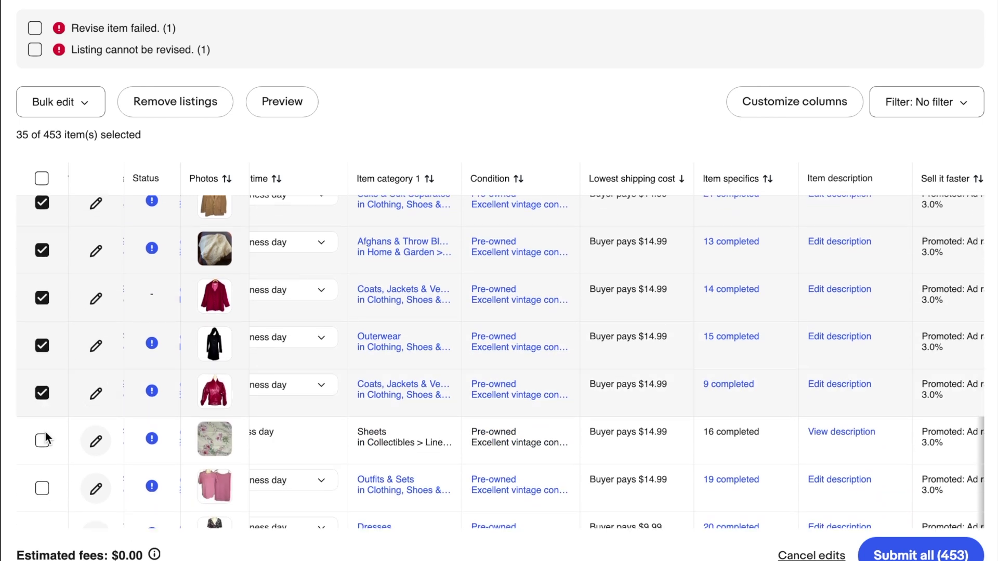
{"action": "scroll", "coordinate": [45, 433], "scroll_direction": "down", "scroll_amount": 1}
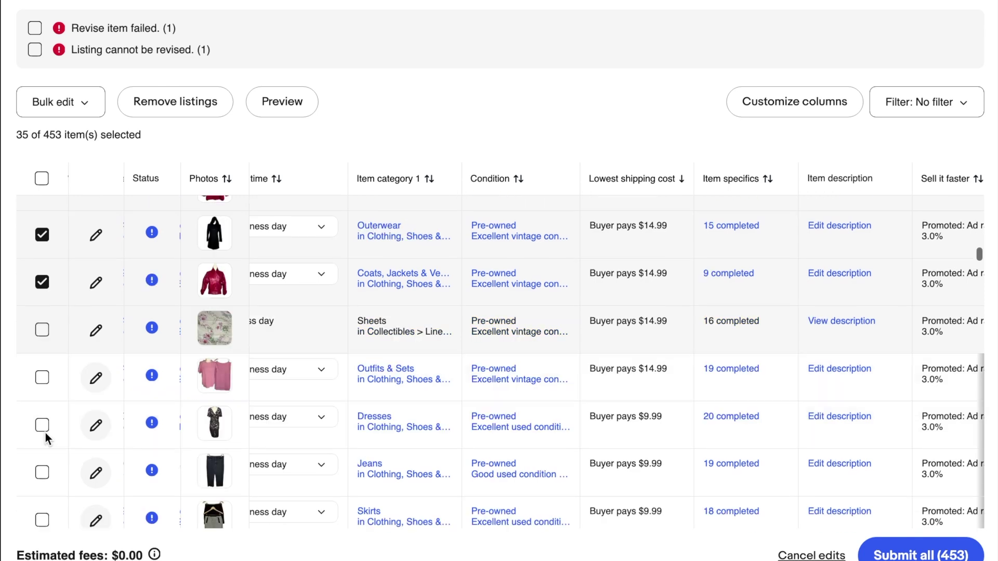
{"action": "left_click", "coordinate": [42, 377]}
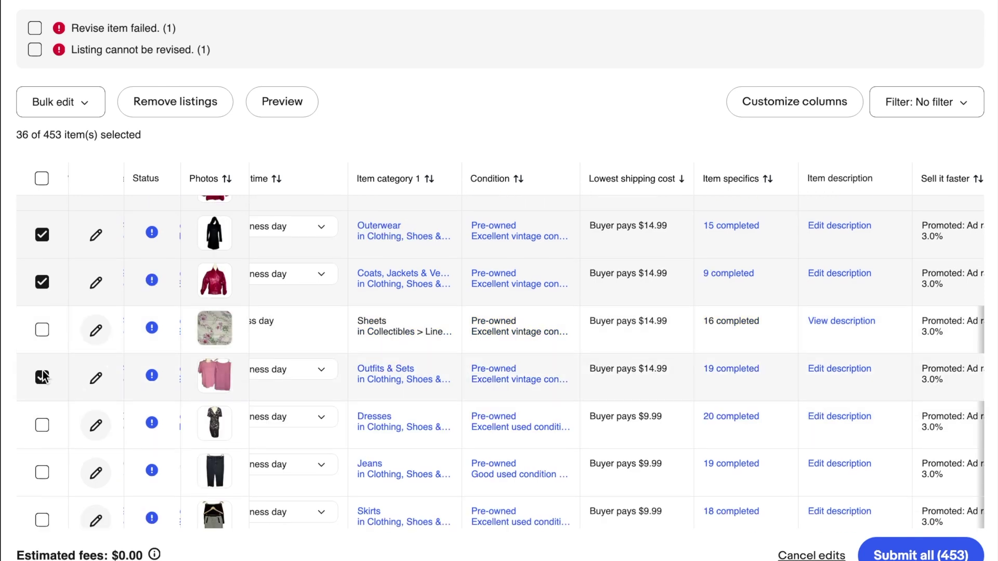
{"action": "left_click", "coordinate": [41, 329]}
Change the selected listings' domestic shipping in bulk, choosing USPS Priority Mail Medium Flat Rate Box as the shipping service.
{"action": "left_click", "coordinate": [78, 102]}
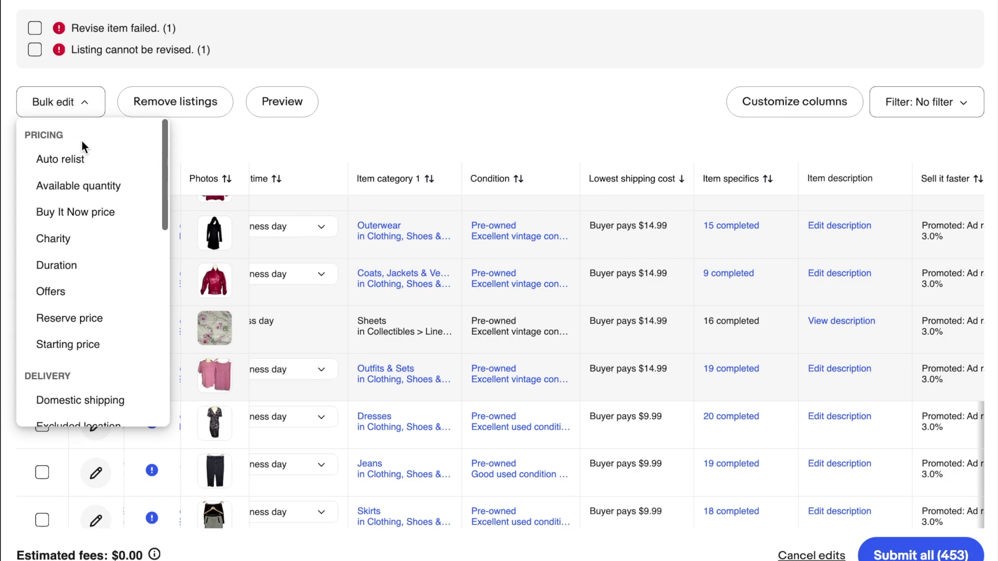
{"action": "scroll", "coordinate": [89, 266], "scroll_direction": "down", "scroll_amount": 2}
{"action": "left_click", "coordinate": [89, 323]}
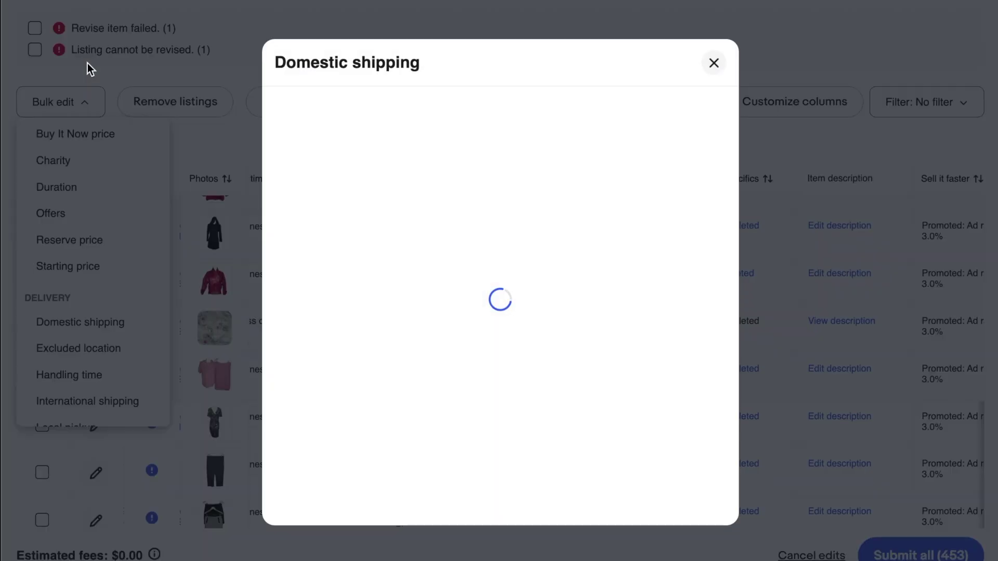
{"action": "left_click", "coordinate": [336, 167]}
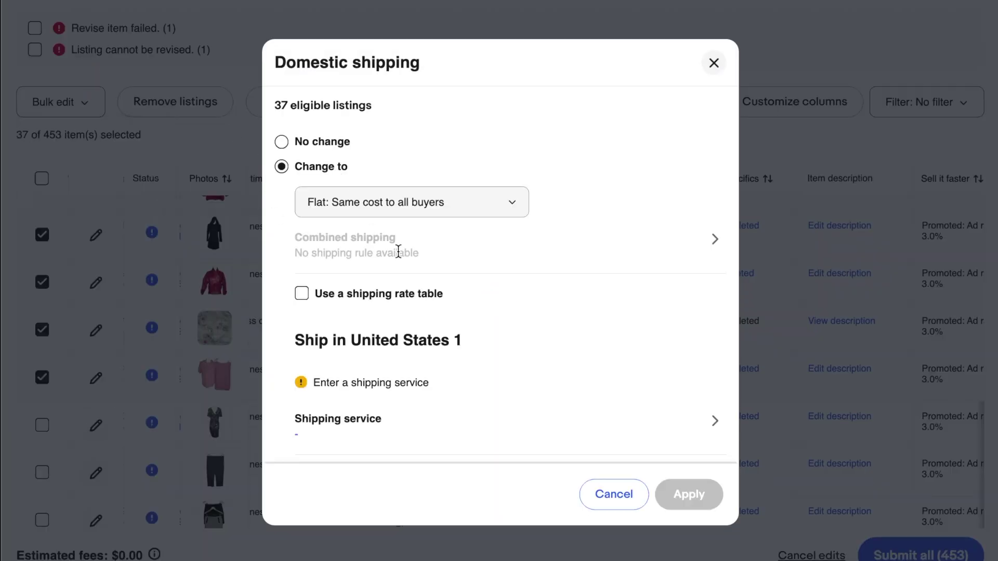
{"action": "scroll", "coordinate": [410, 239], "scroll_direction": "down", "scroll_amount": 4}
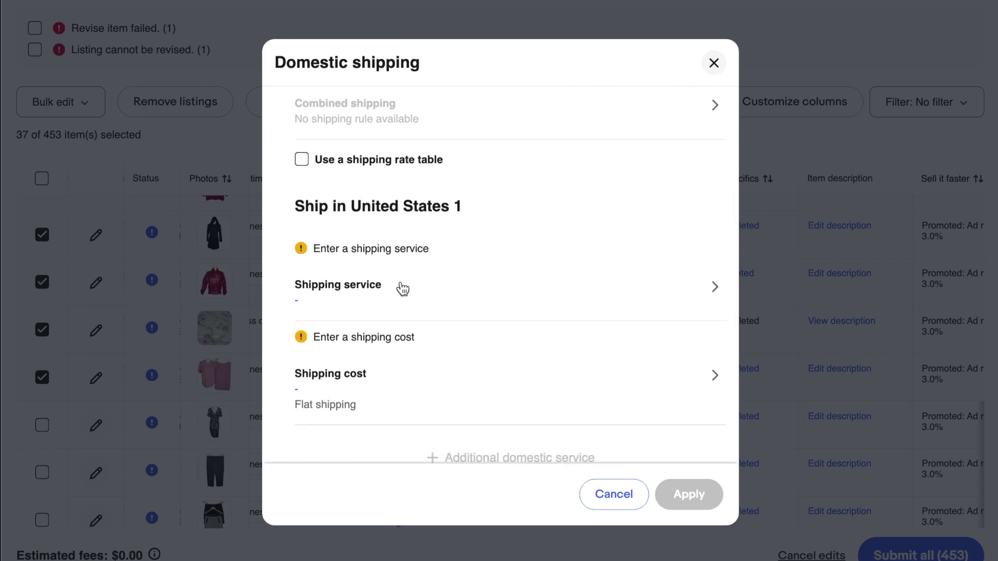
{"action": "left_click", "coordinate": [403, 285]}
{"action": "scroll", "coordinate": [420, 376], "scroll_direction": "down", "scroll_amount": 10}
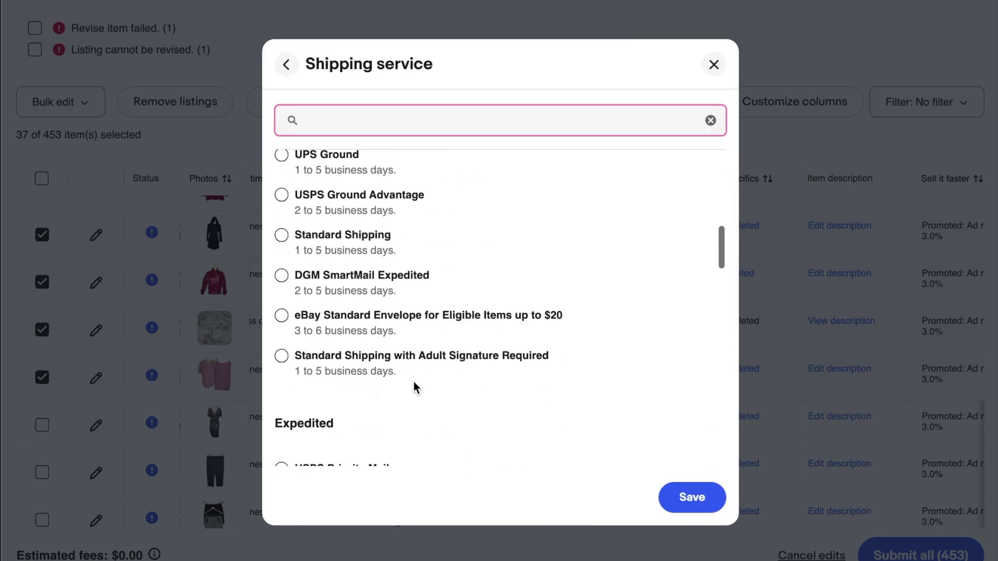
{"action": "scroll", "coordinate": [414, 385], "scroll_direction": "down", "scroll_amount": 6}
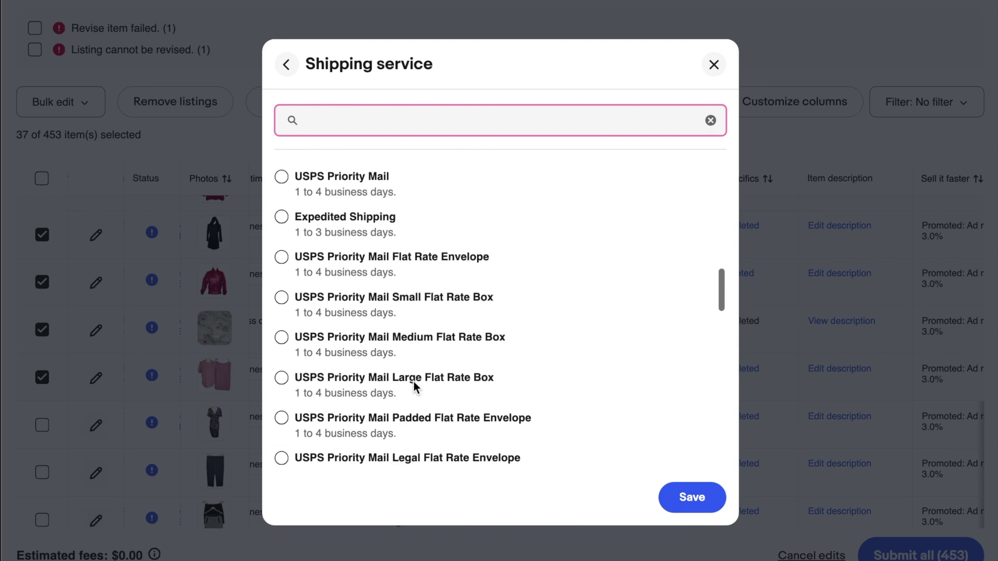
{"action": "scroll", "coordinate": [415, 387], "scroll_direction": "down", "scroll_amount": 1}
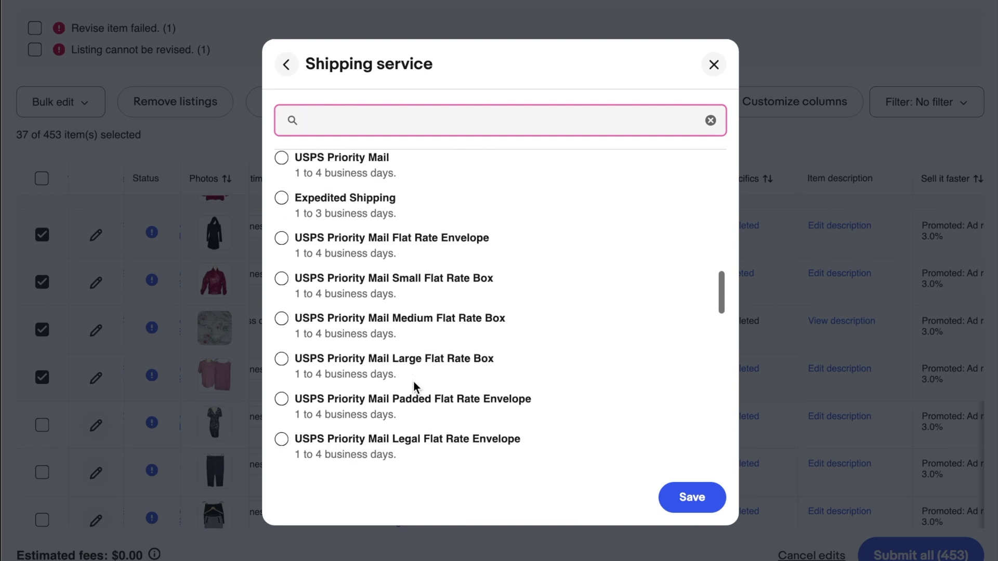
{"action": "left_click", "coordinate": [409, 321]}
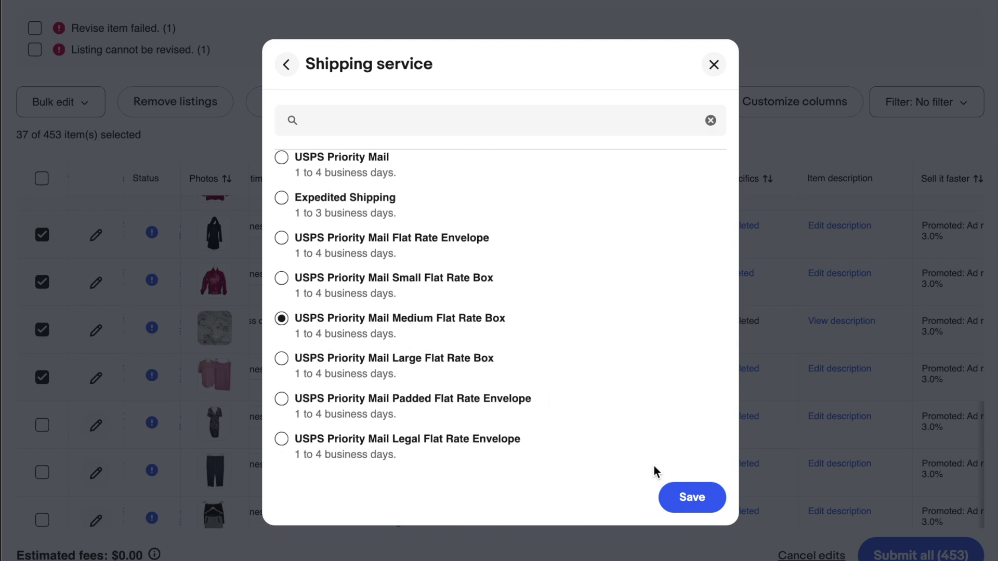
{"action": "left_click", "coordinate": [693, 497]}
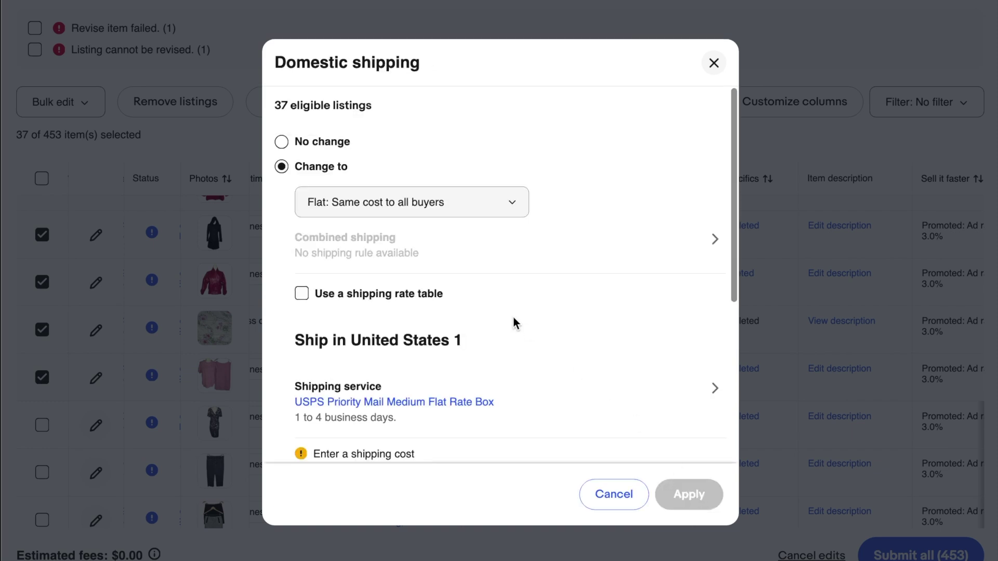
Set the shipping cost to buyer-paid flat shipping of $16.99 and apply the domestic shipping change to the selected listings.
{"action": "scroll", "coordinate": [528, 331], "scroll_direction": "down", "scroll_amount": 4}
{"action": "left_click", "coordinate": [459, 348]}
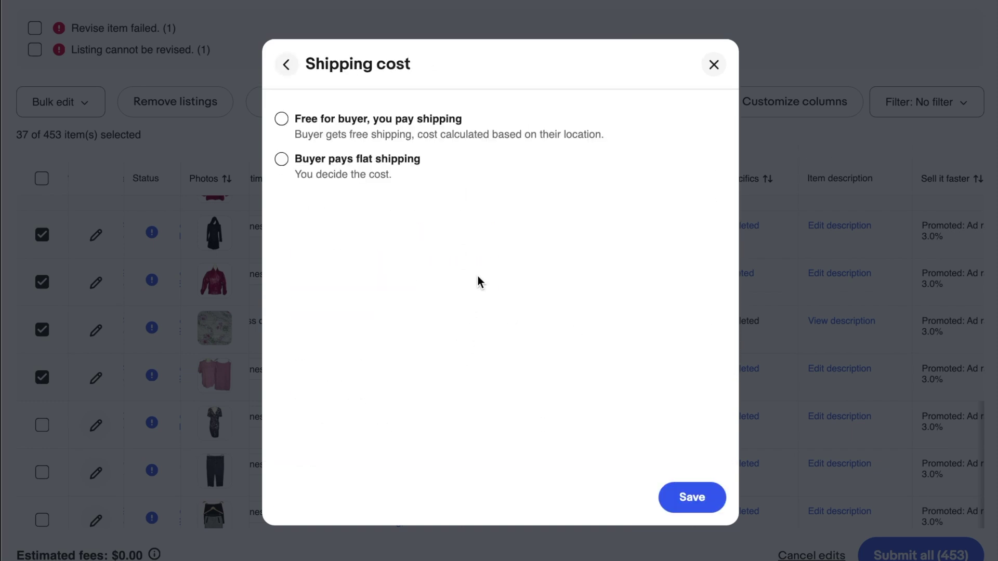
{"action": "left_click", "coordinate": [399, 172]}
{"action": "left_click", "coordinate": [383, 225]}
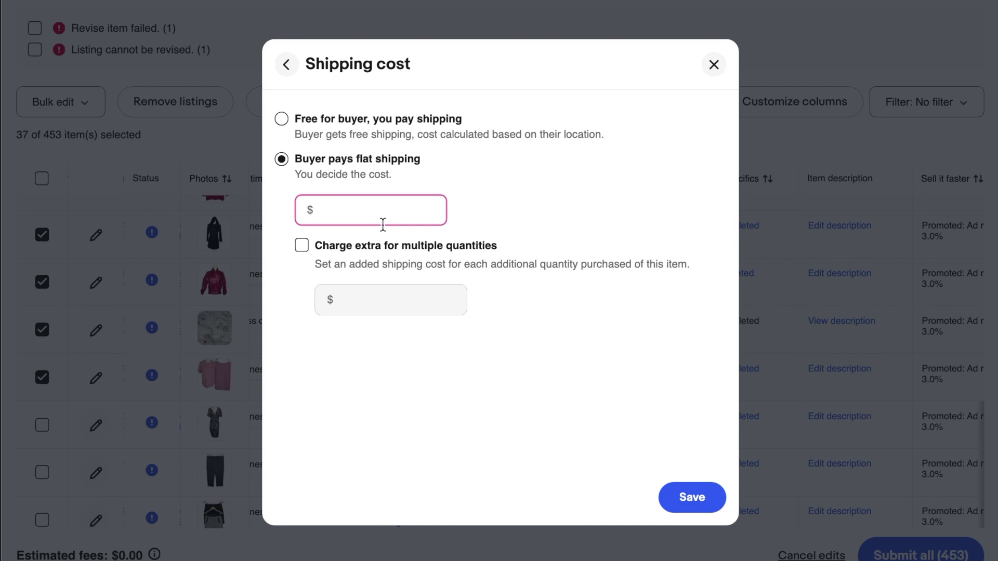
{"action": "key", "text": "Tab"}
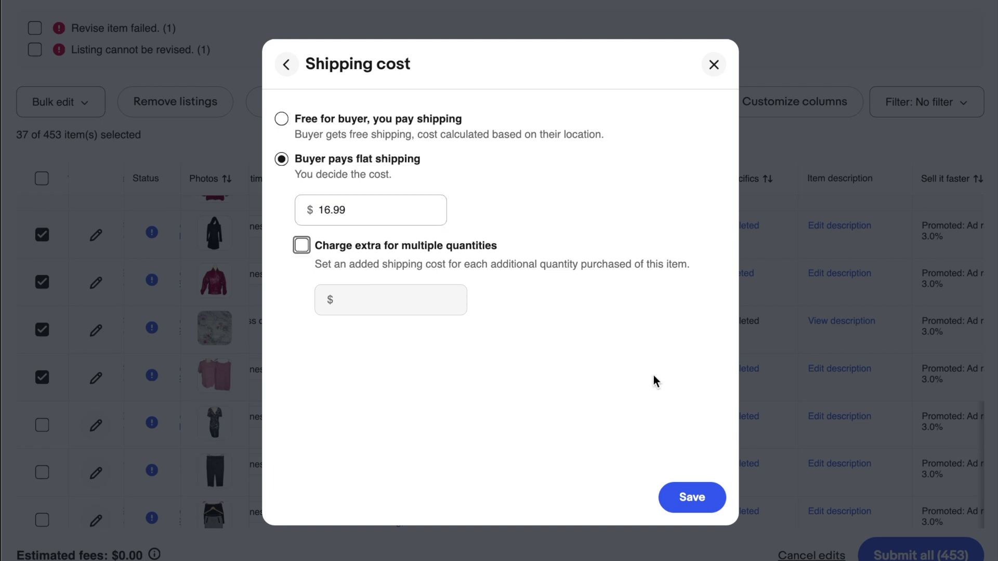
{"action": "left_click", "coordinate": [706, 503]}
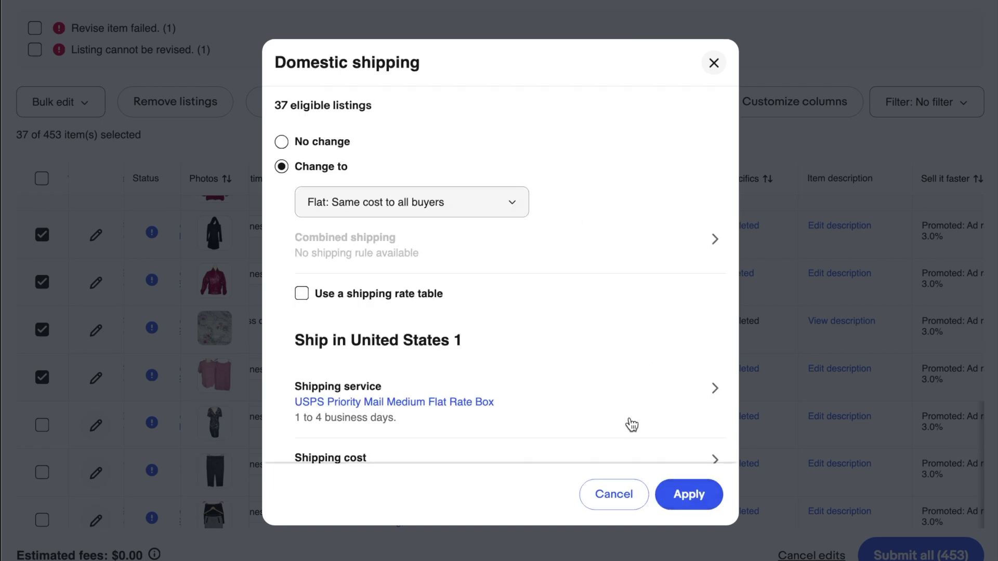
{"action": "left_click", "coordinate": [687, 497]}
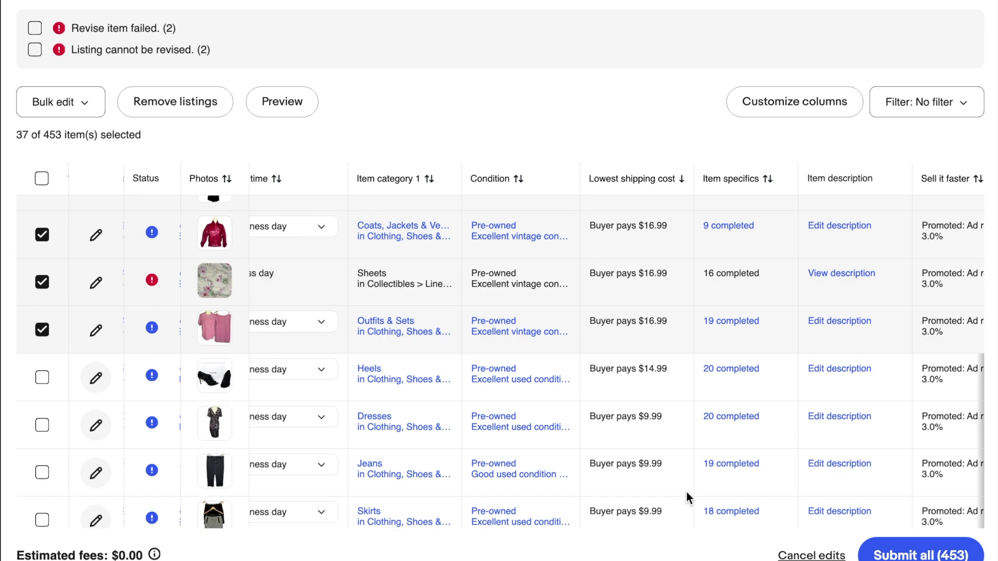
Submit the bulk edits for all 453 listings and confirm the fee review.
{"action": "scroll", "coordinate": [778, 404], "scroll_direction": "up", "scroll_amount": 1}
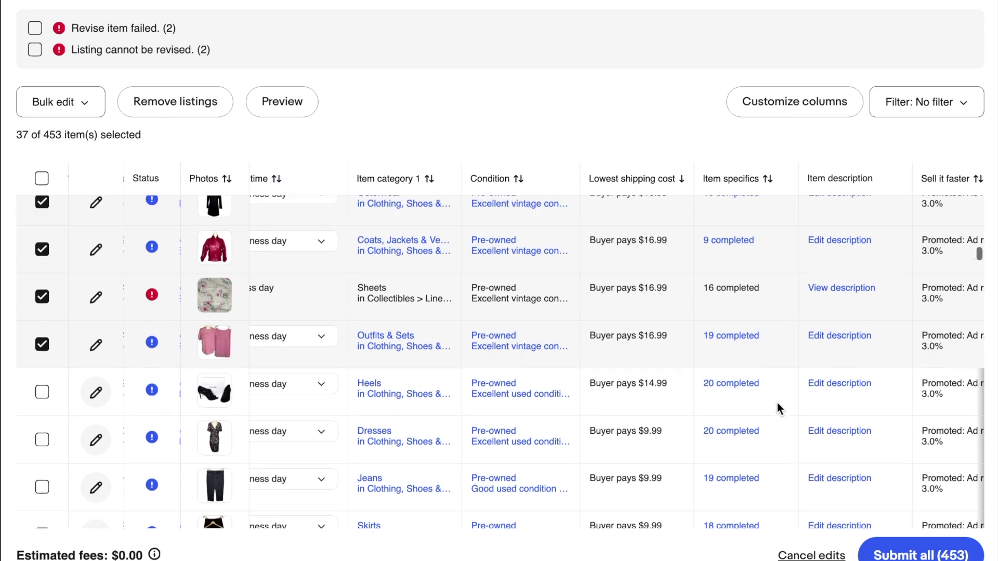
{"action": "left_click", "coordinate": [928, 551]}
{"action": "left_click", "coordinate": [674, 392]}
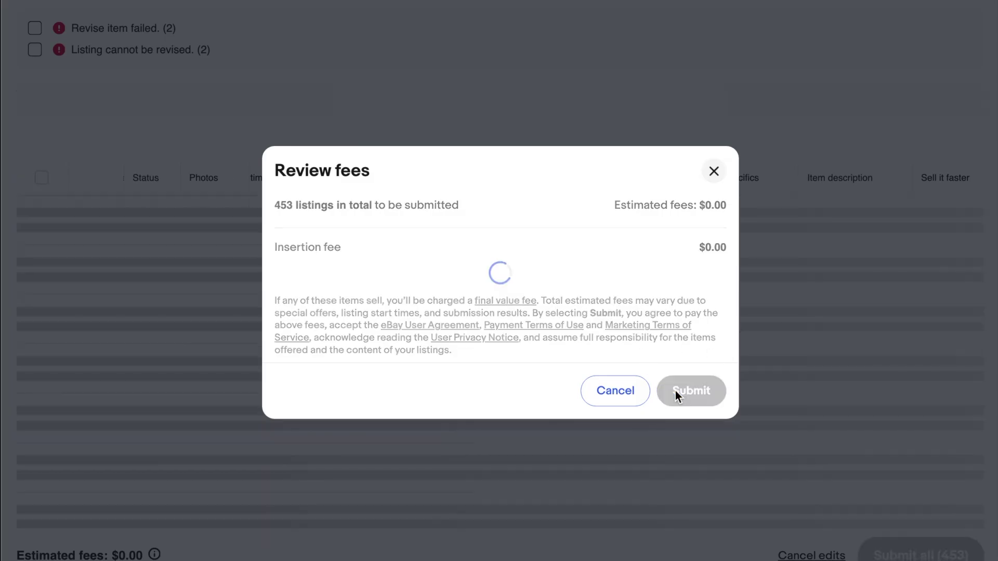